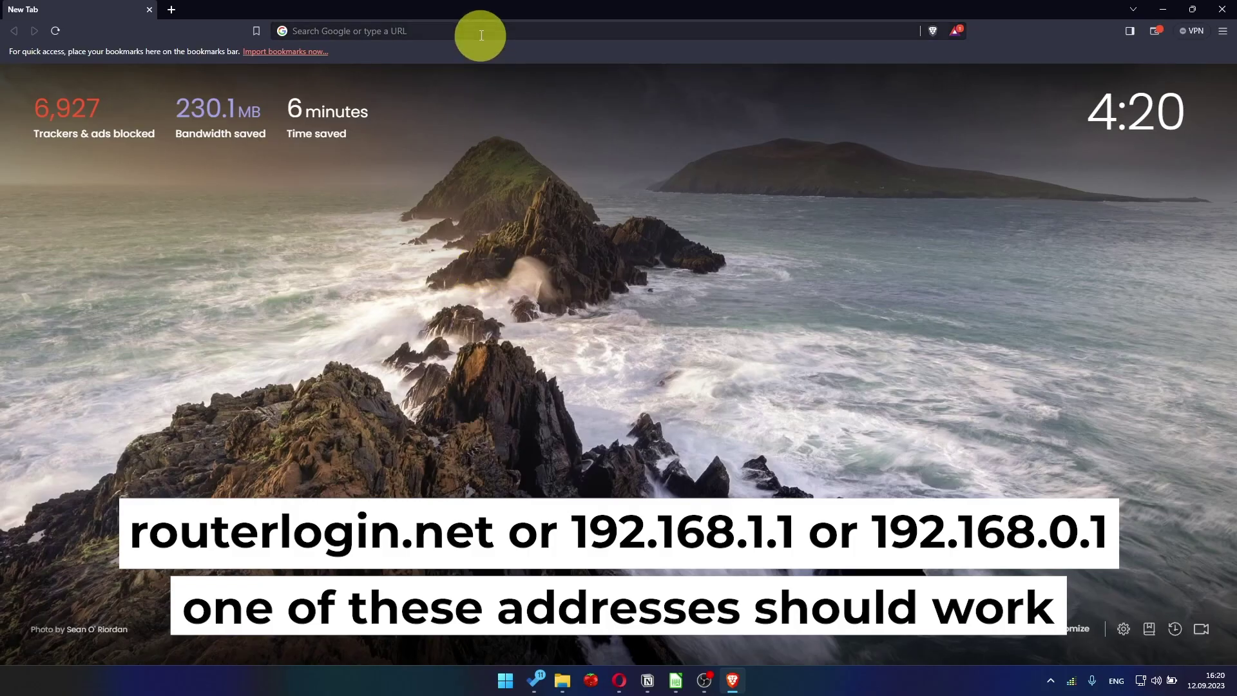
- Load the router's address 192.168.1.1 in Brave
click(481, 34)
text(192.168.)
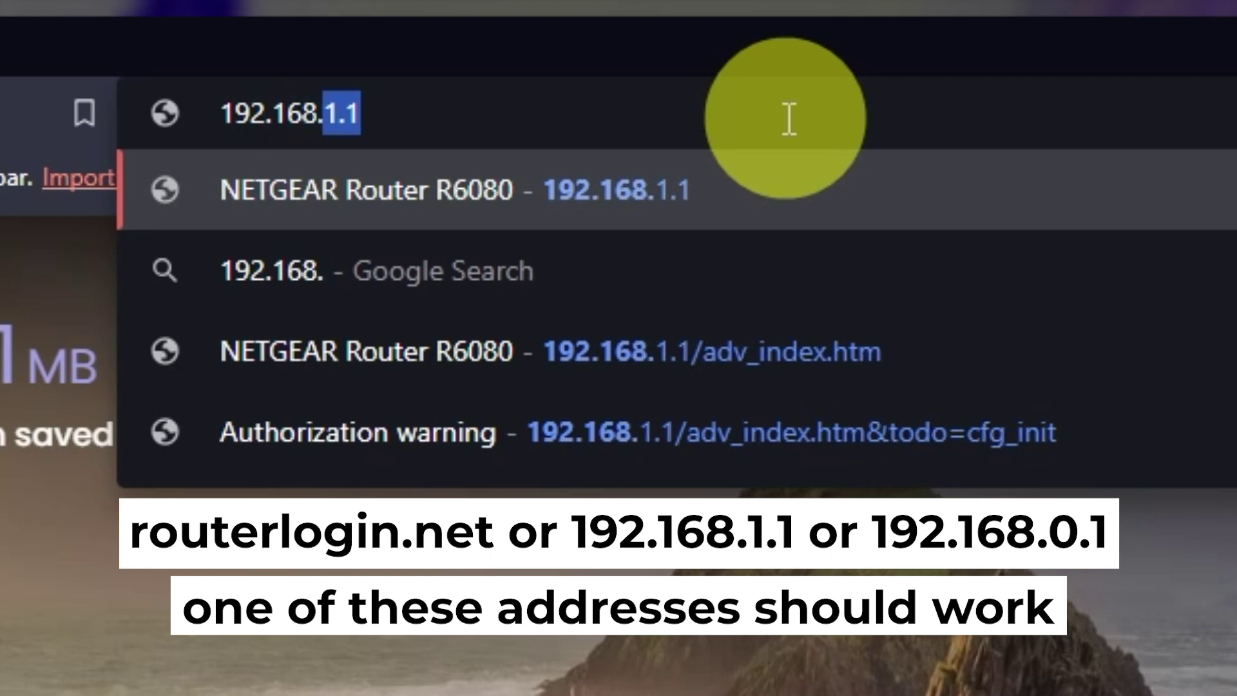
text(1.1)
key(Return)
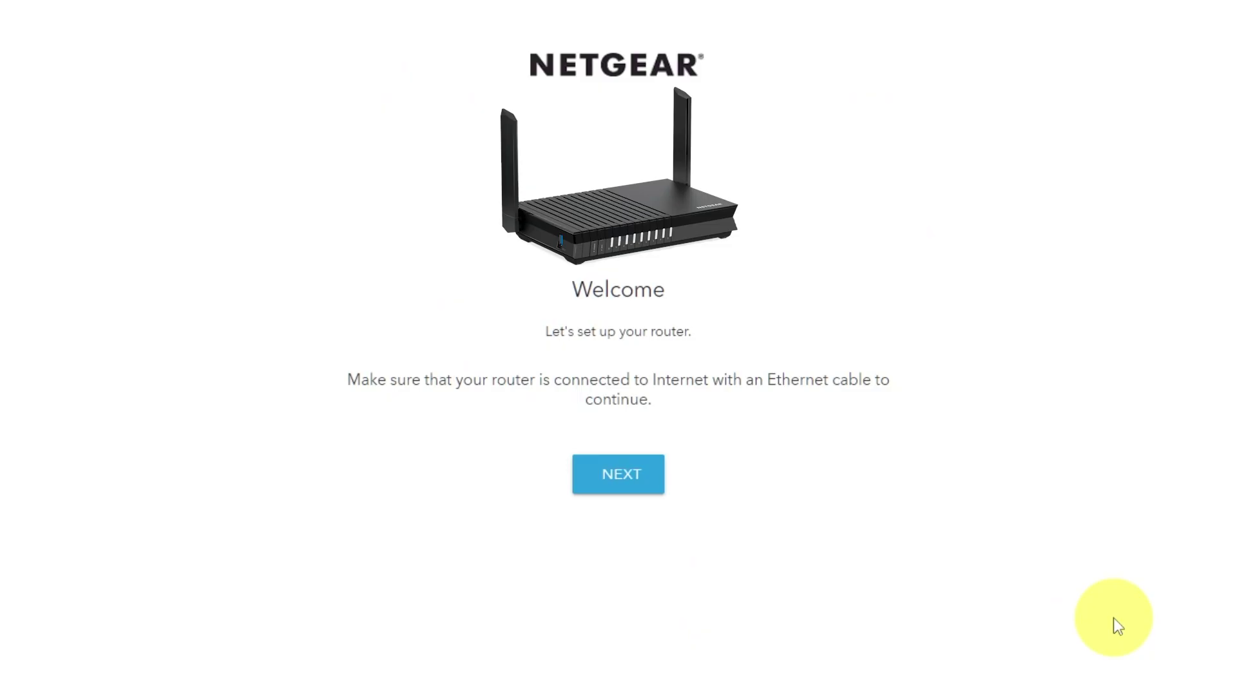
- Start the router setup from the Welcome page and continue once the internet is detected
click(641, 484)
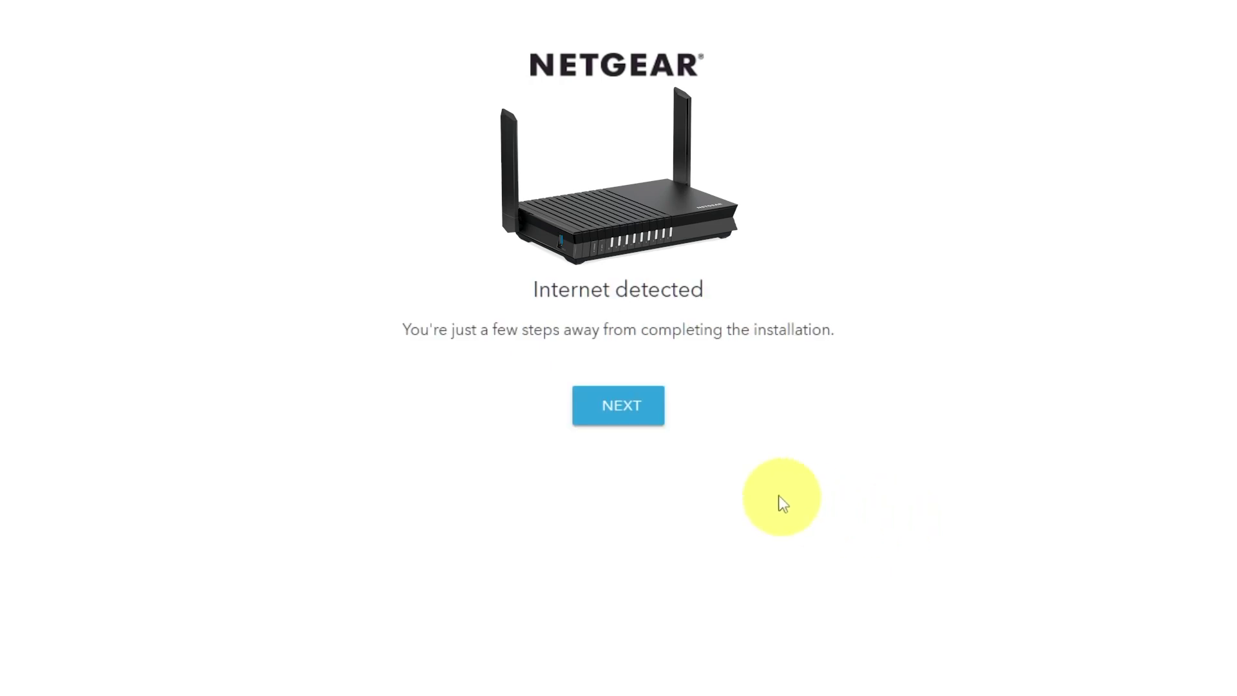
click(622, 419)
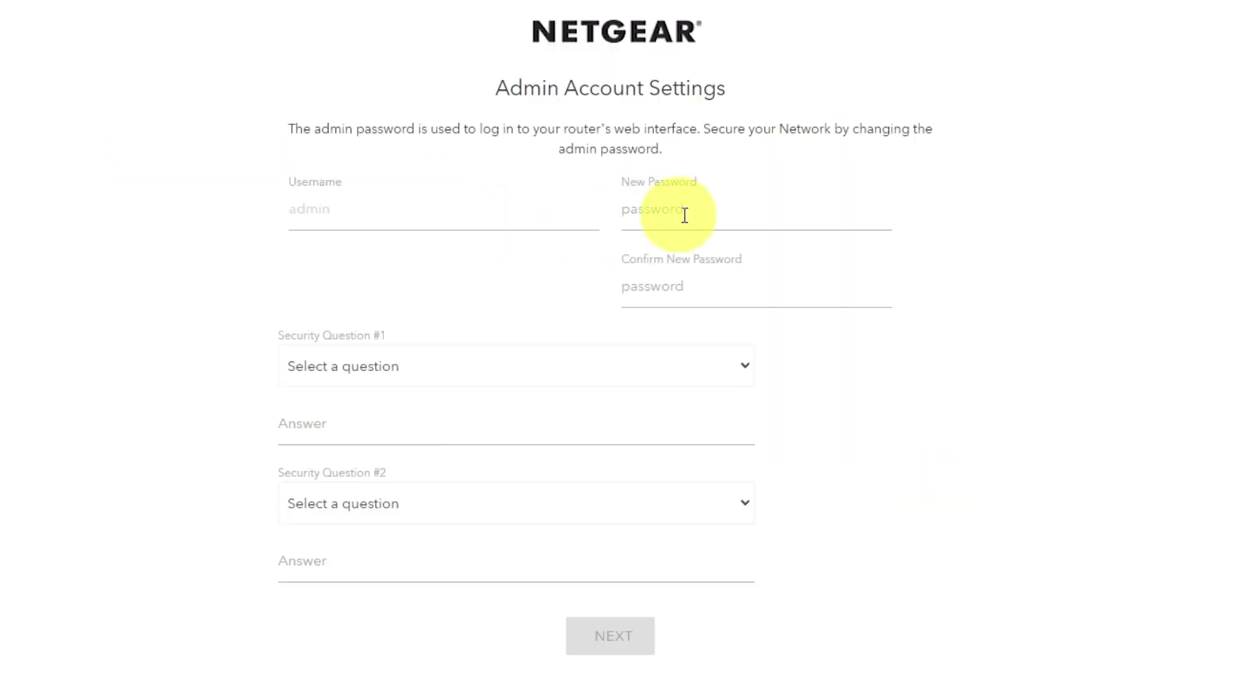
- Enter and confirm the new admin password
click(684, 215)
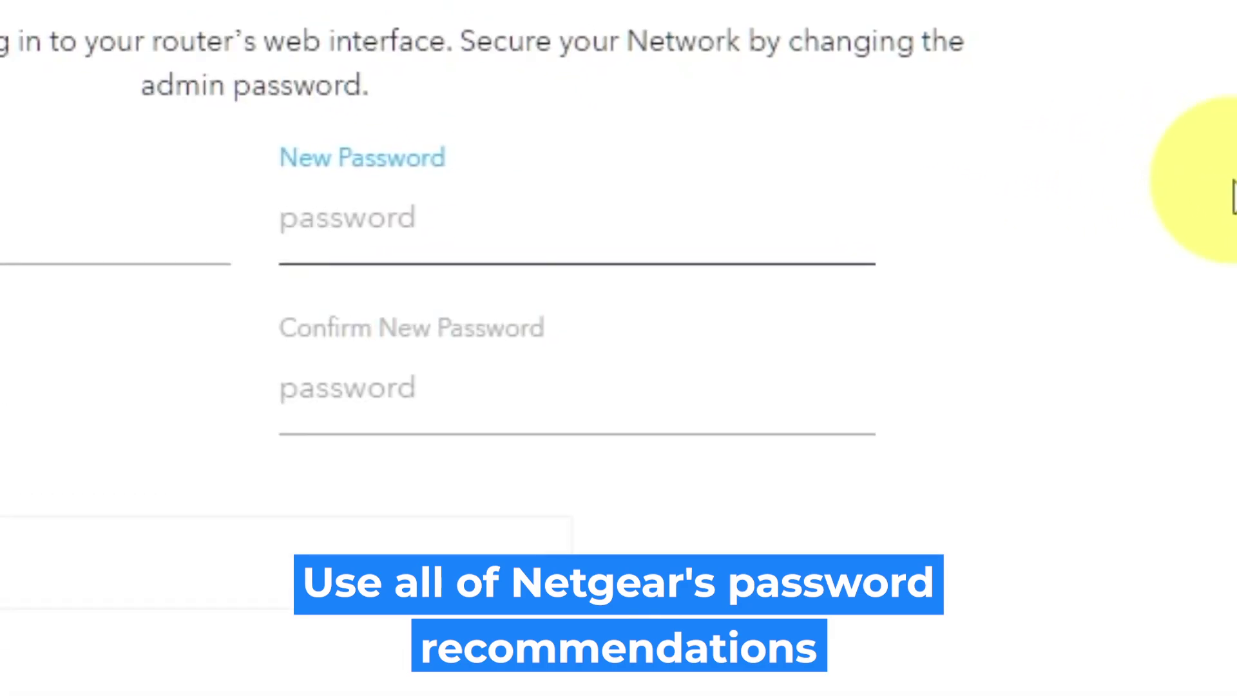
text(a)
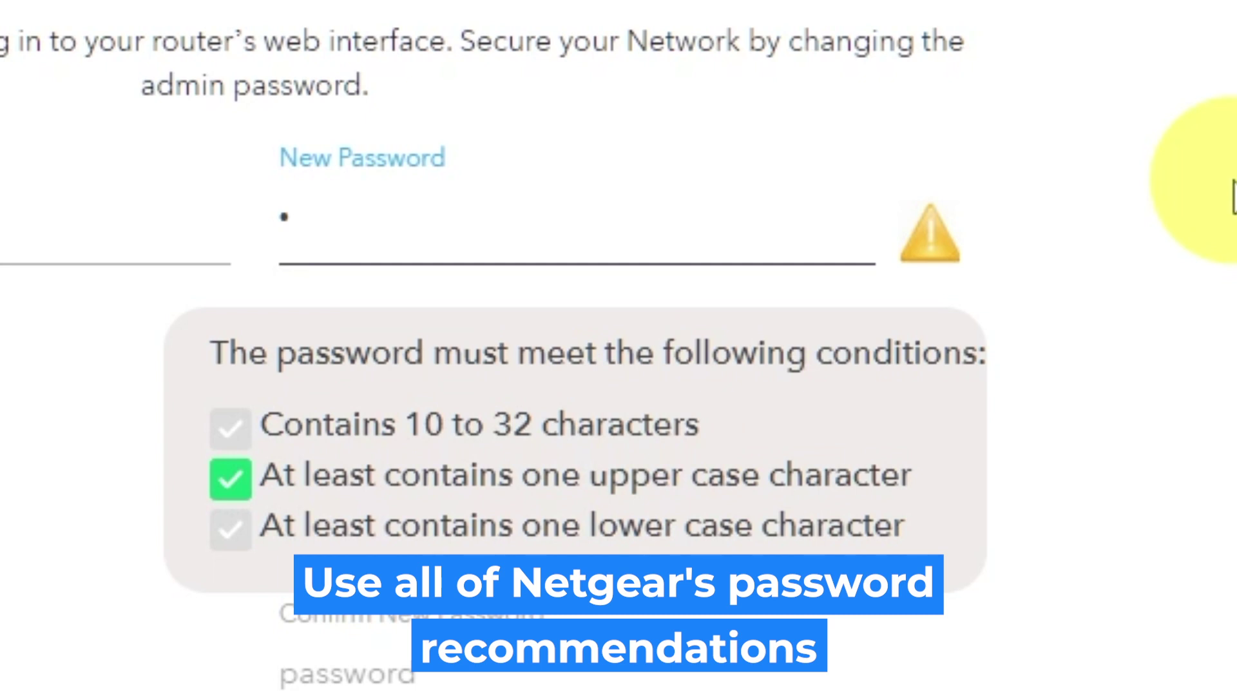
text(bcdefgh)
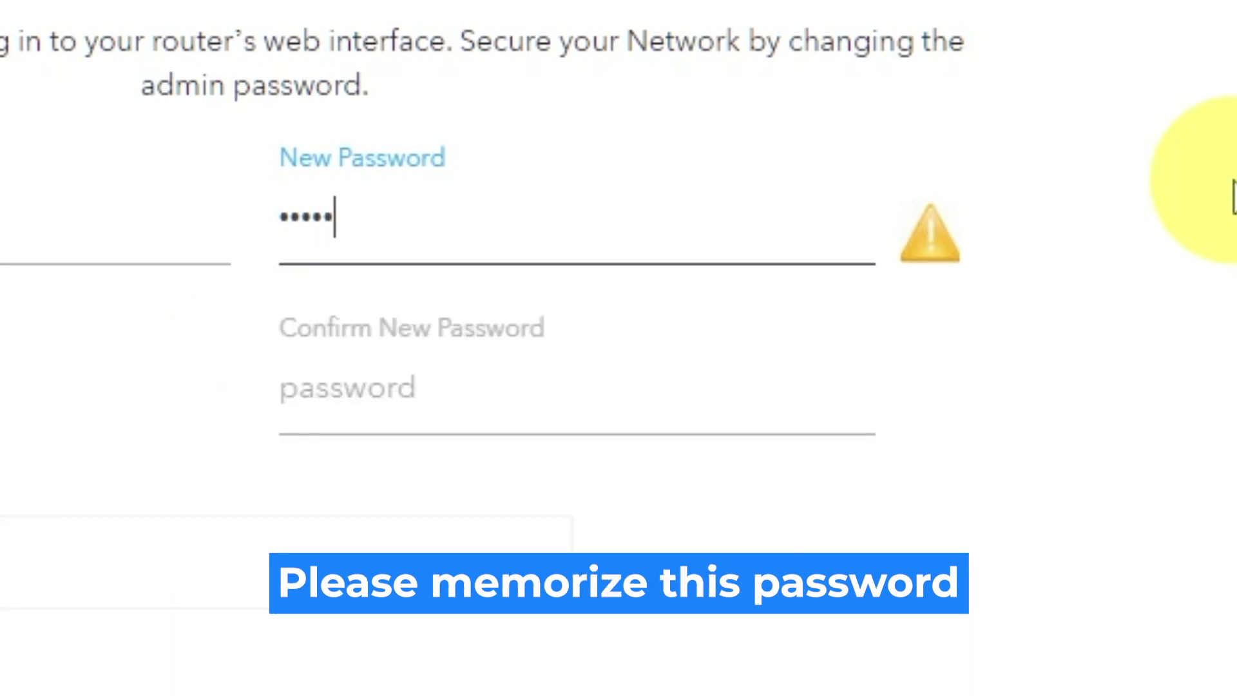
text(ij)
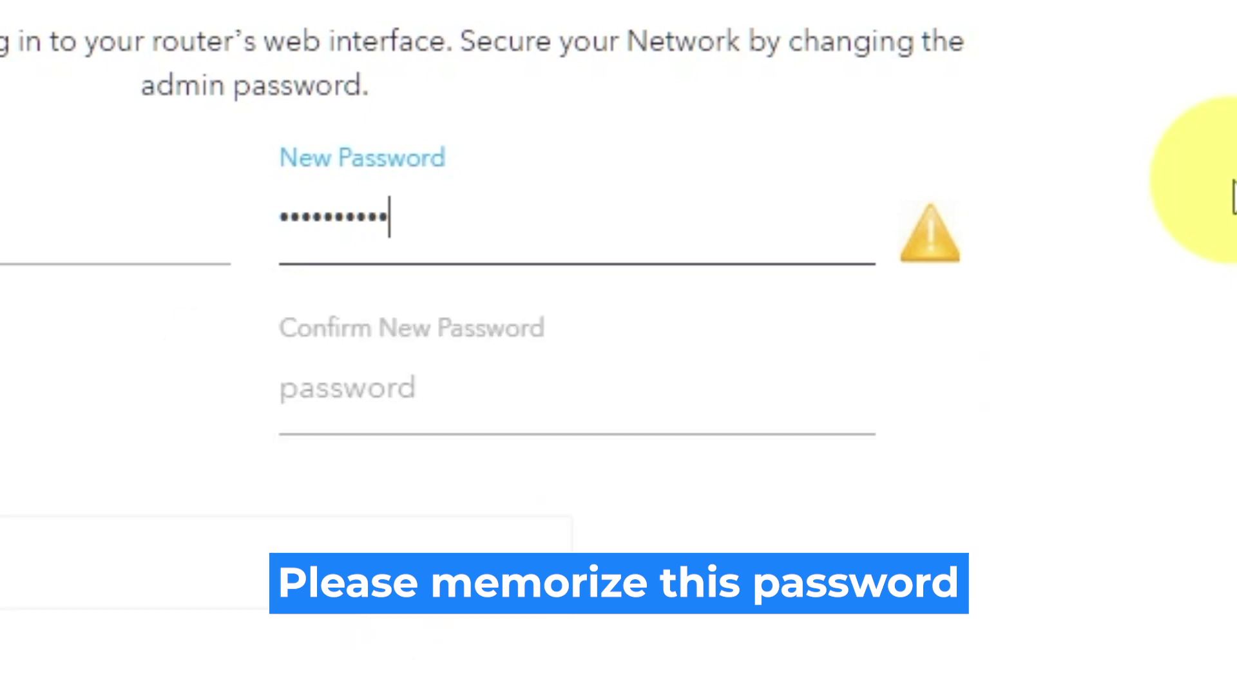
click(751, 389)
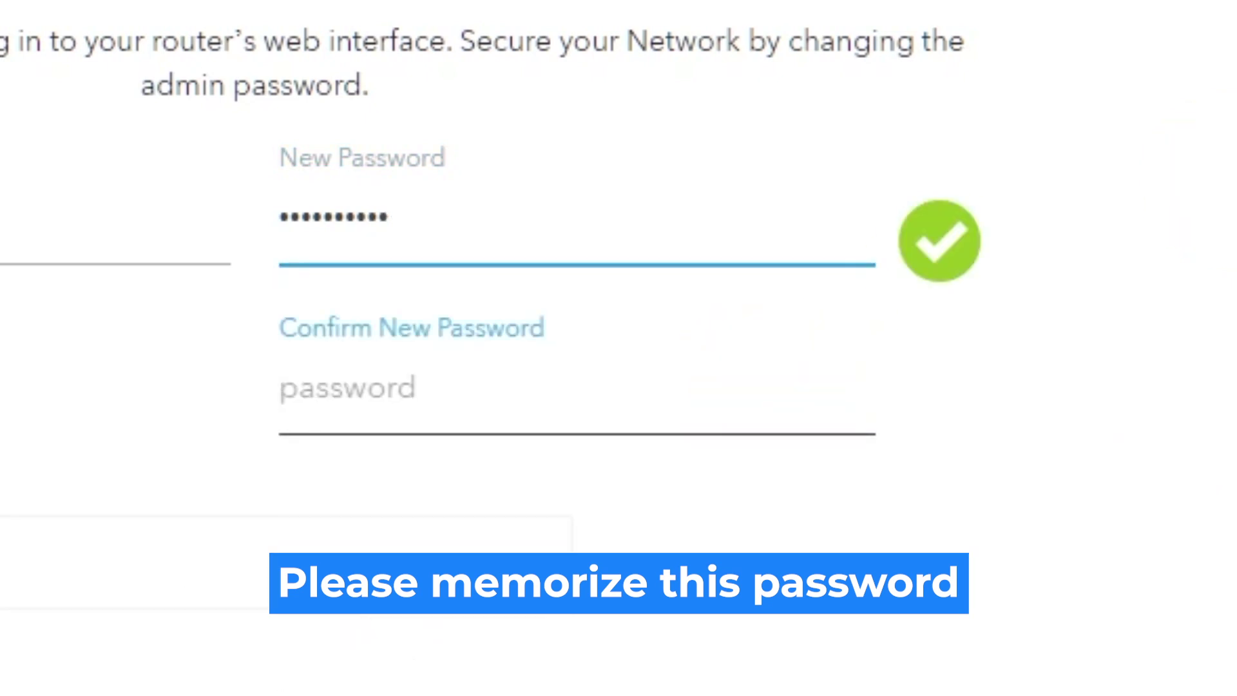
text(abcdefghij)
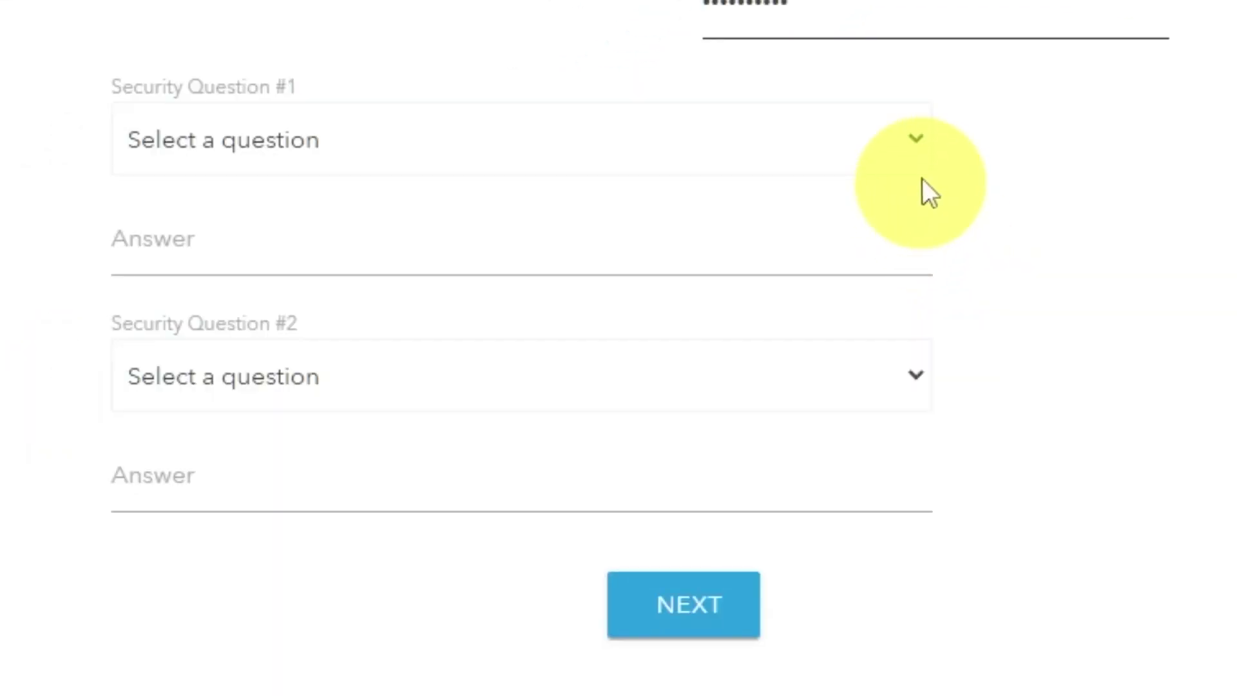
- Choose the NETGEAR product and best friend's first name security questions and answer both
click(918, 136)
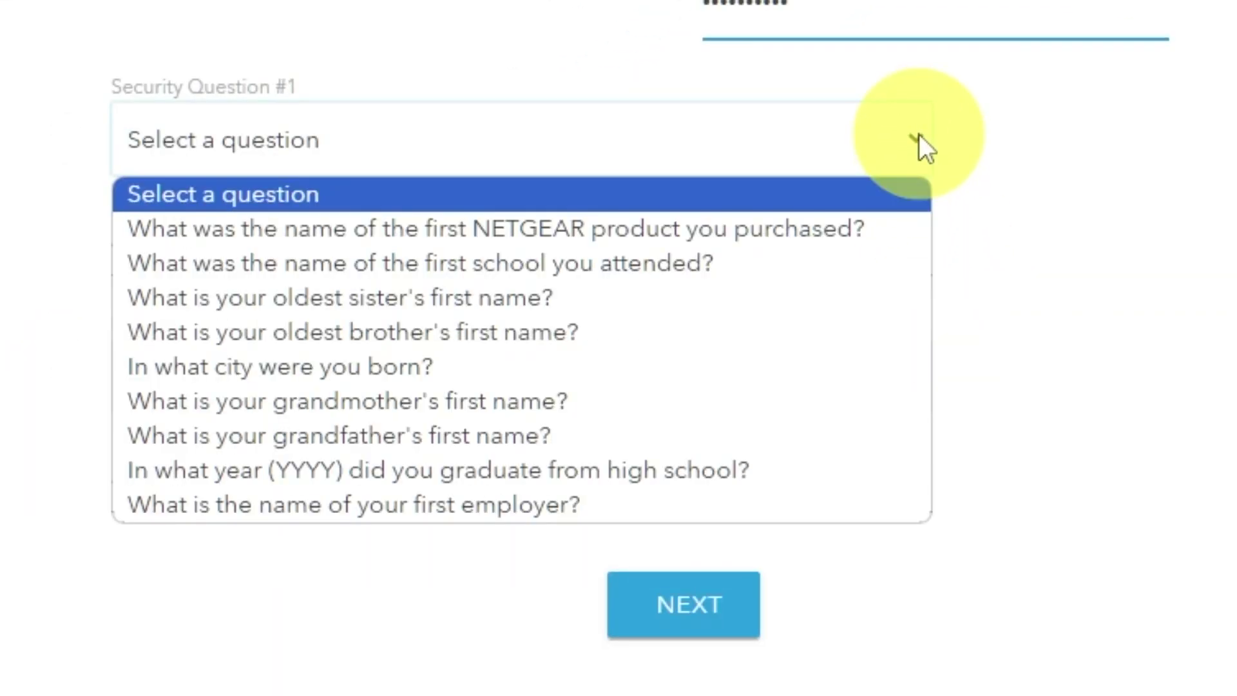
click(838, 230)
click(753, 251)
text(999)
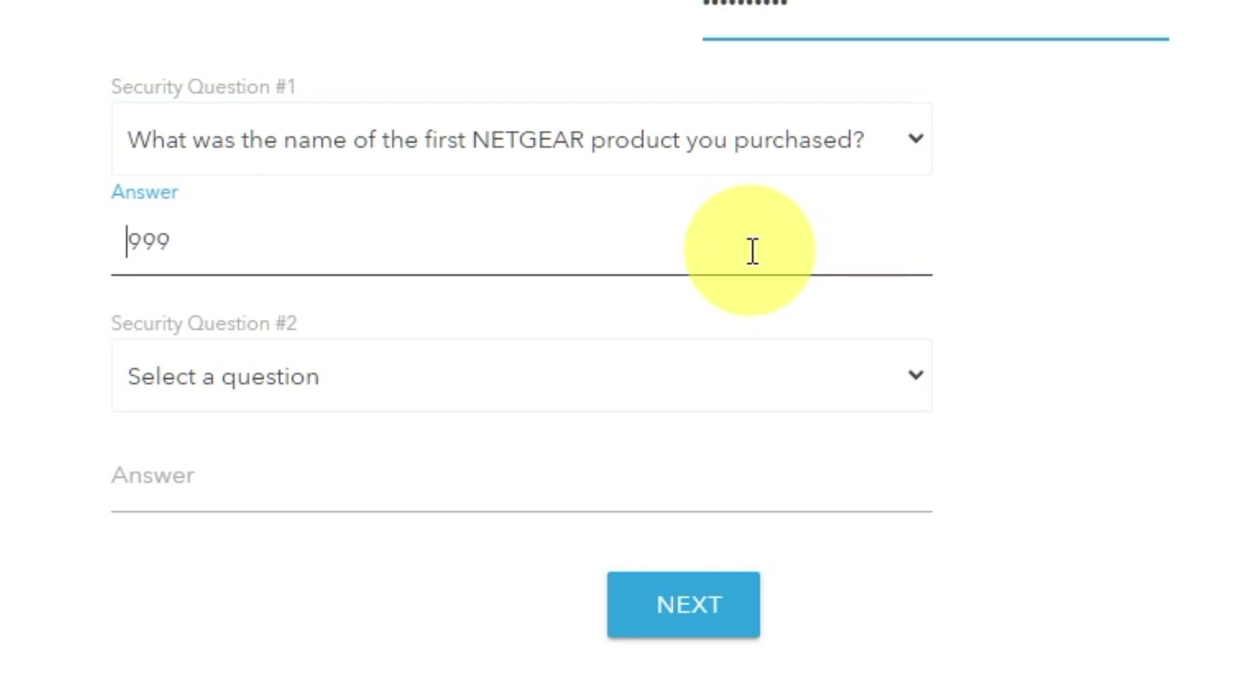
click(916, 381)
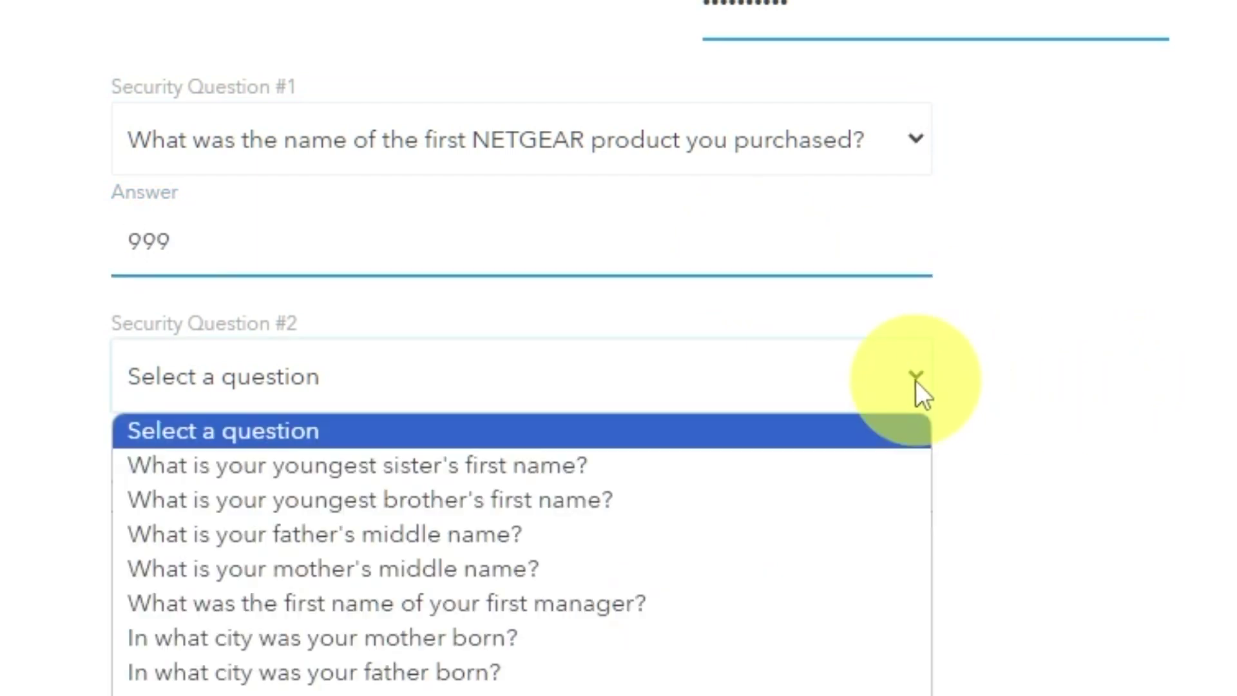
click(502, 689)
click(454, 494)
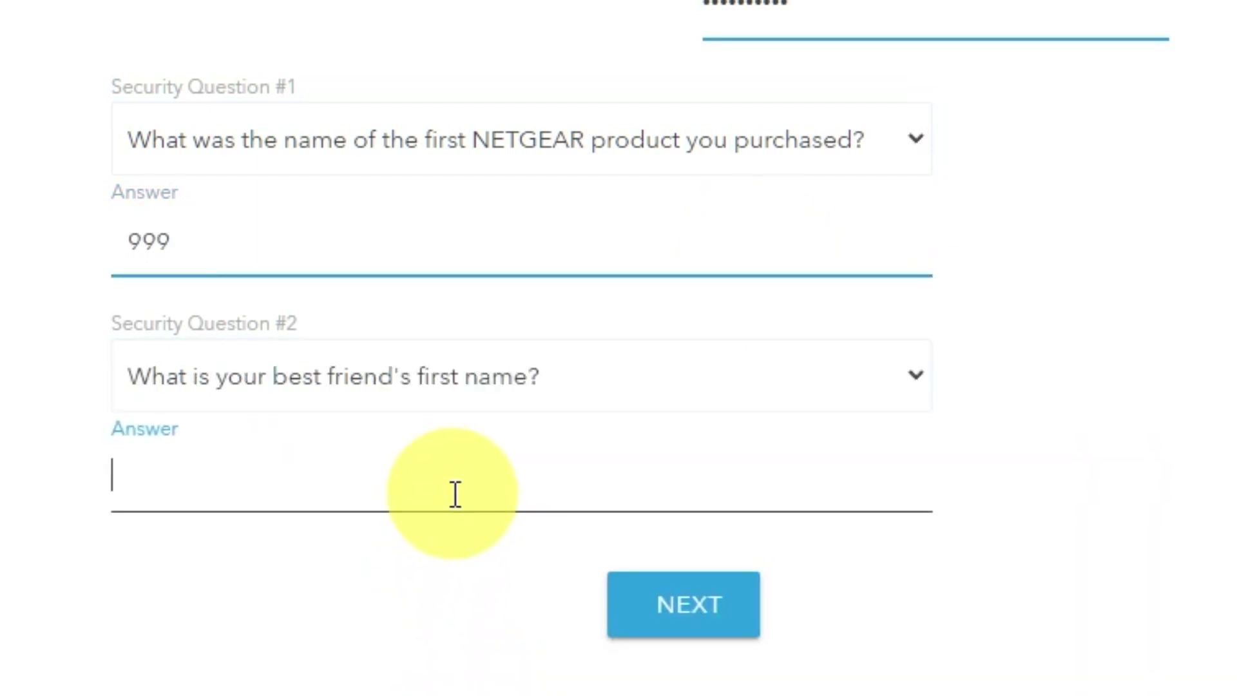
text(bob)
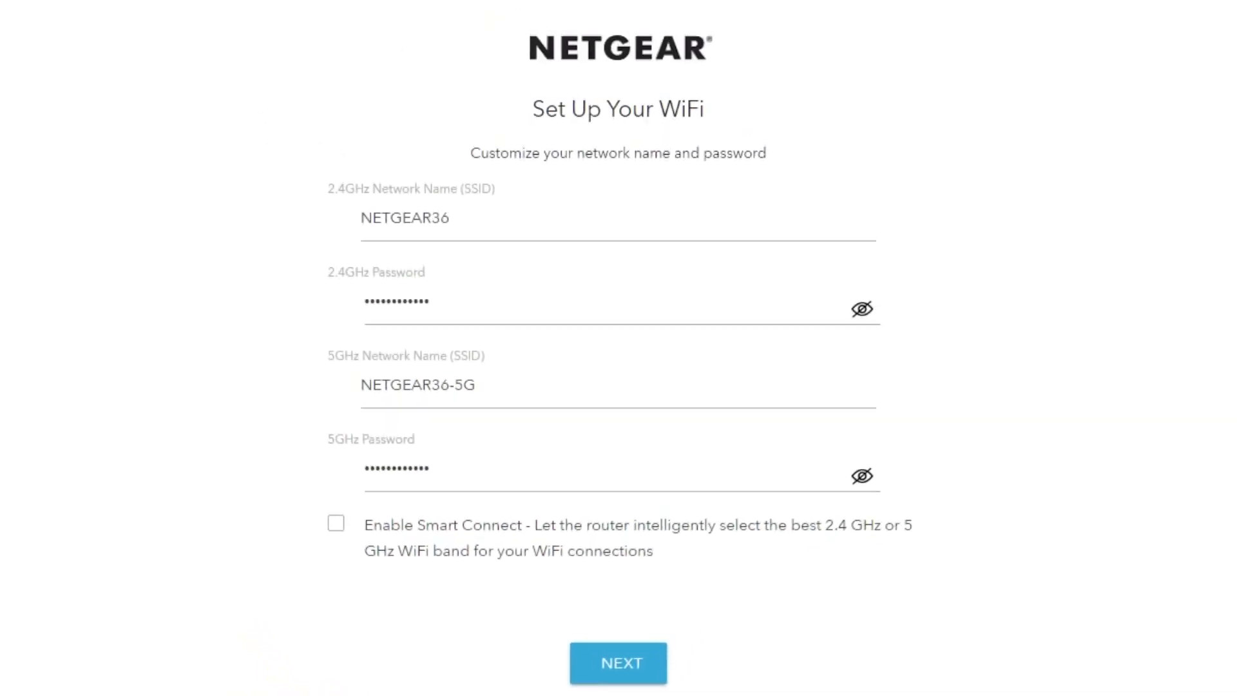
- Check the NETGEAR36 and NETGEAR36-5G names and passwords, then save the Wi-Fi settings
click(862, 309)
click(862, 475)
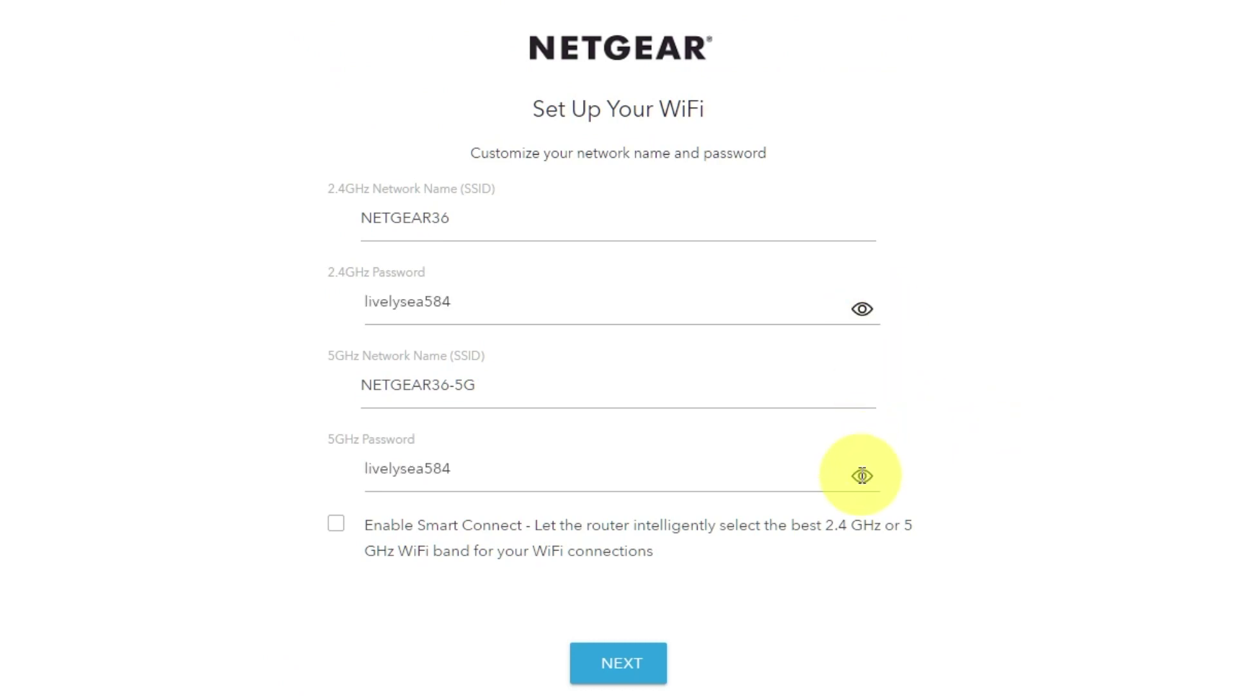
click(862, 475)
click(861, 309)
click(457, 220)
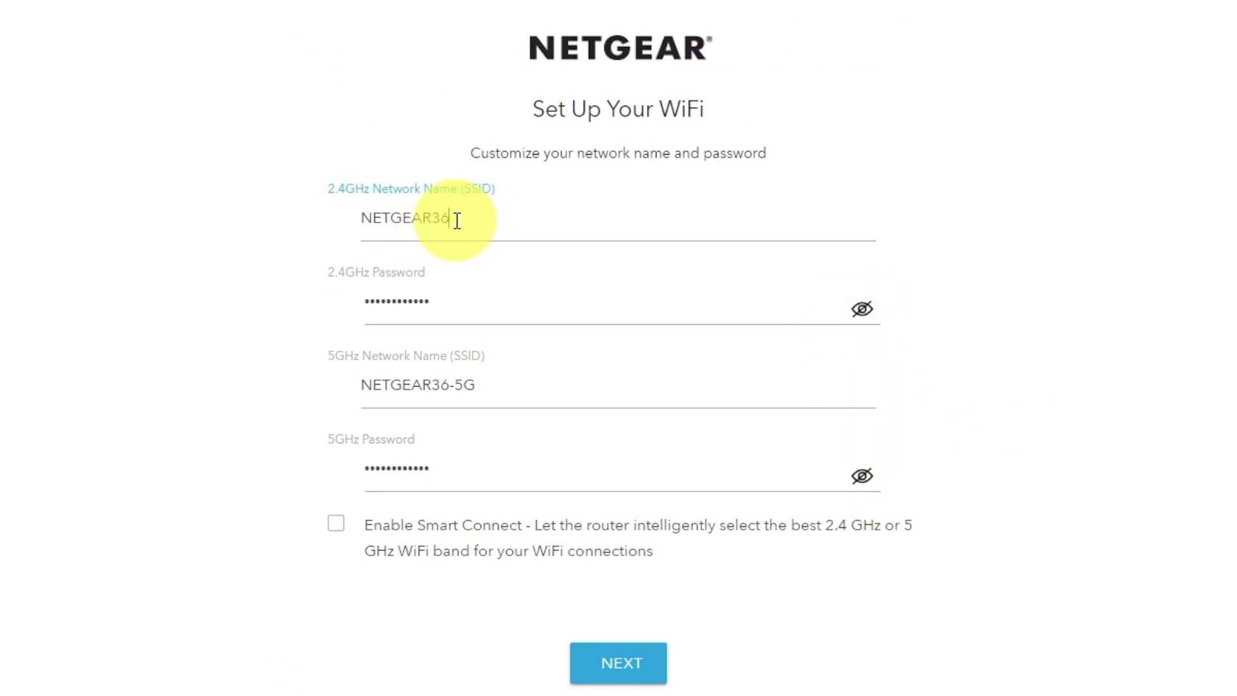
drag(492, 384, 420, 384)
drag(511, 472, 398, 476)
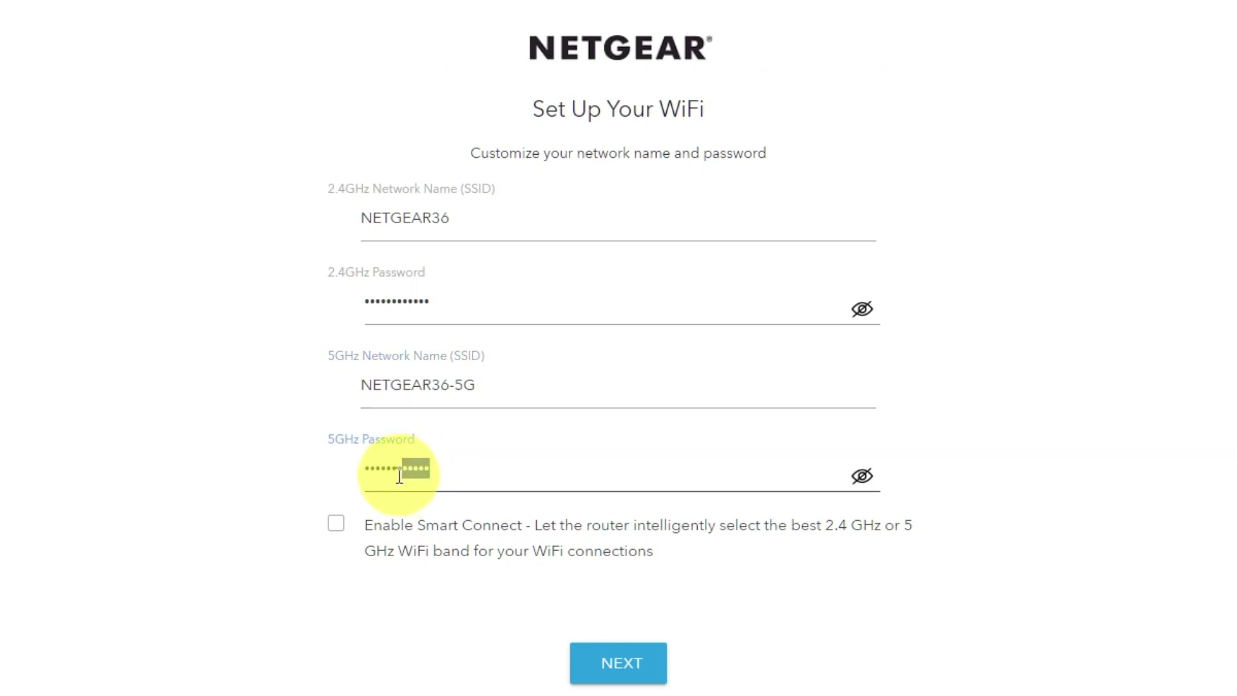
click(805, 480)
click(646, 662)
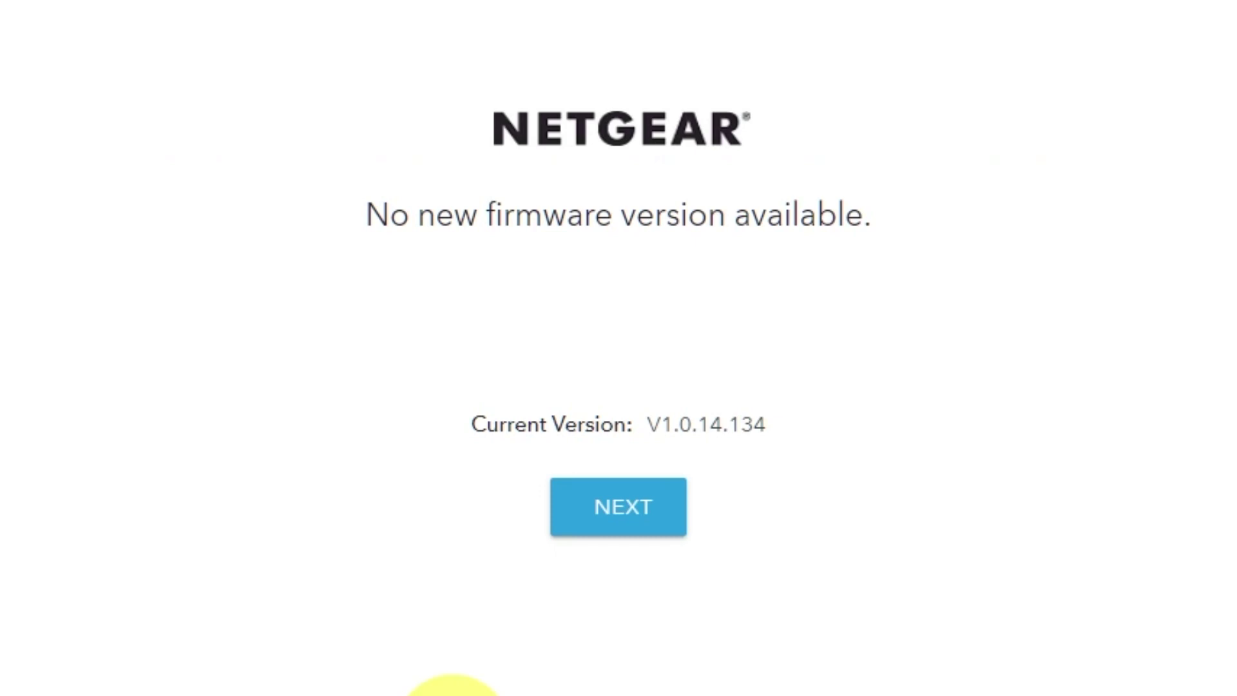
- Finish the setup wizard after the firmware check reports no new version
click(646, 515)
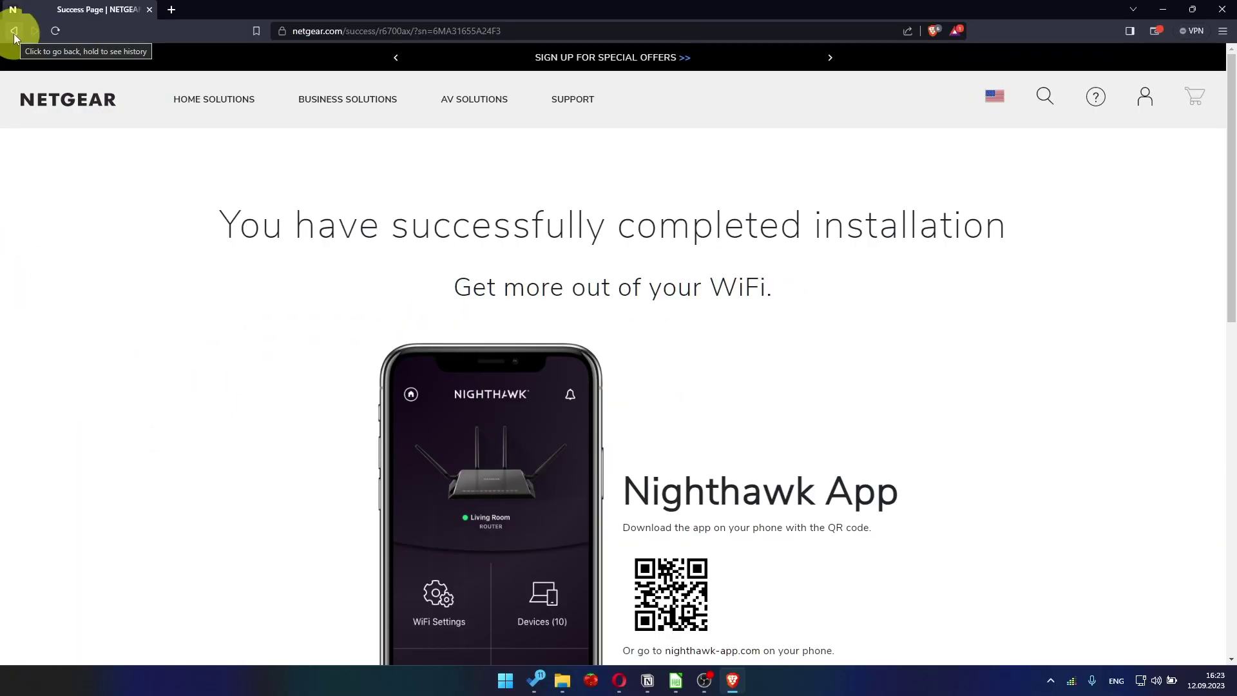
- Replace the current web address with the router's login page at 192.168.1.1
click(295, 30)
key(BackSpace)
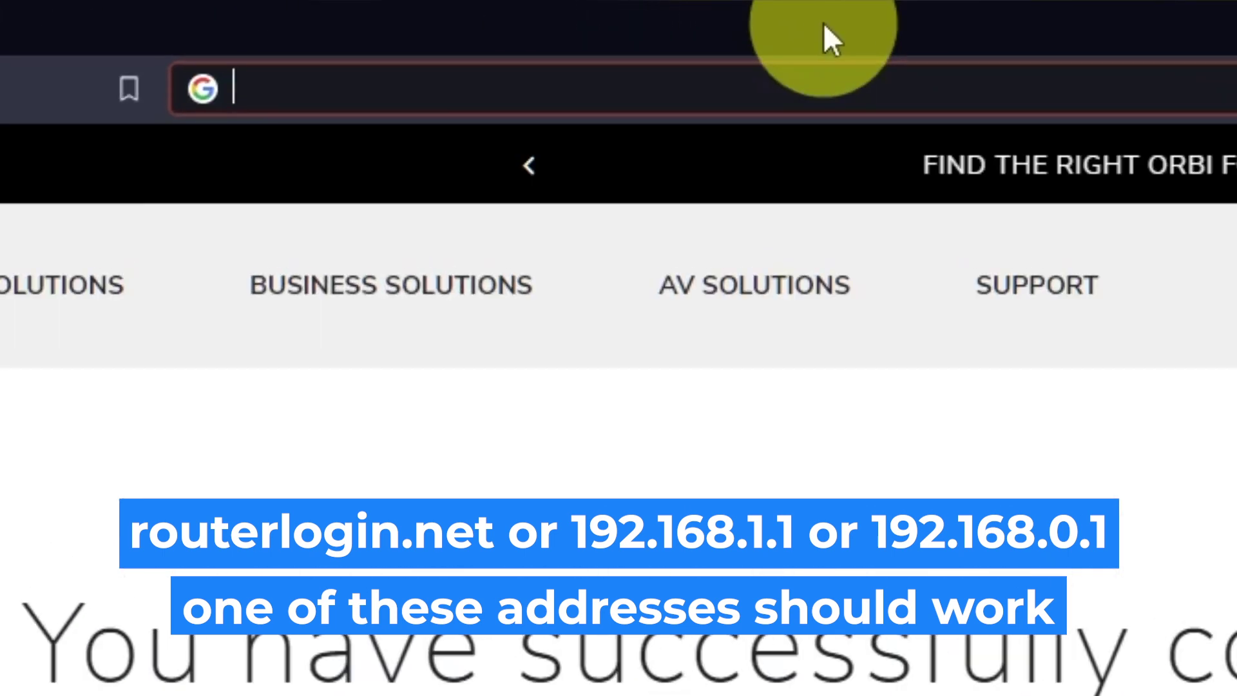
text(192.168.1.)
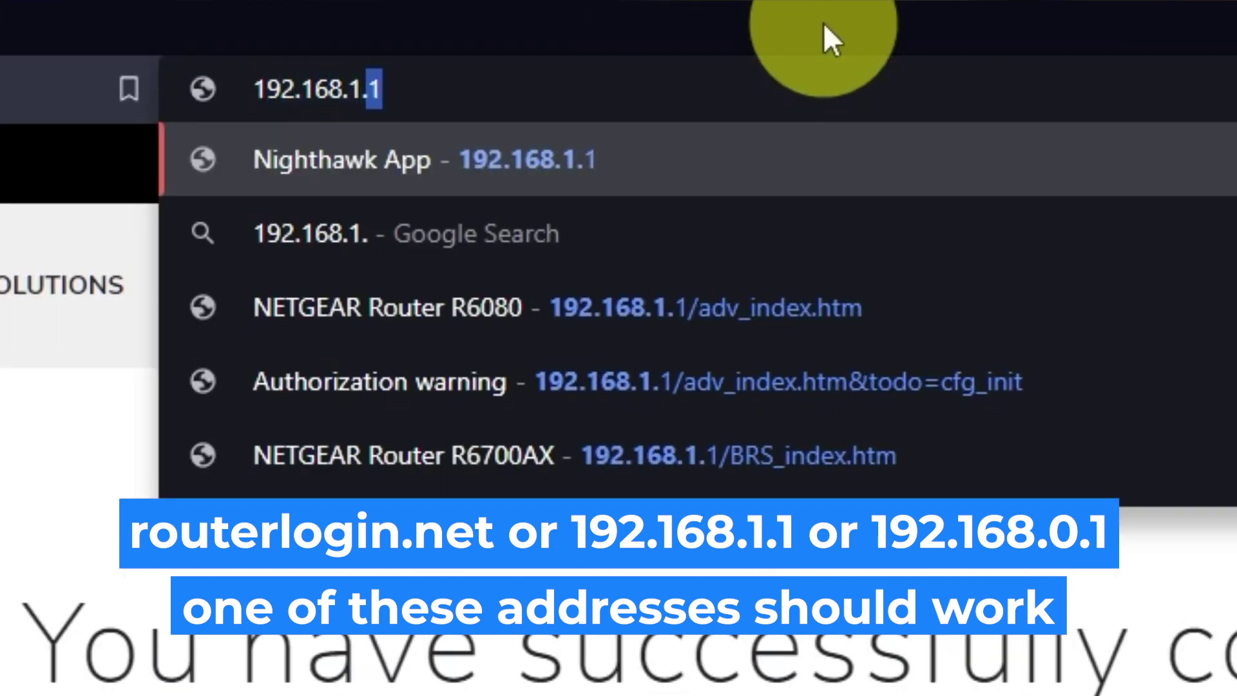
key(Return)
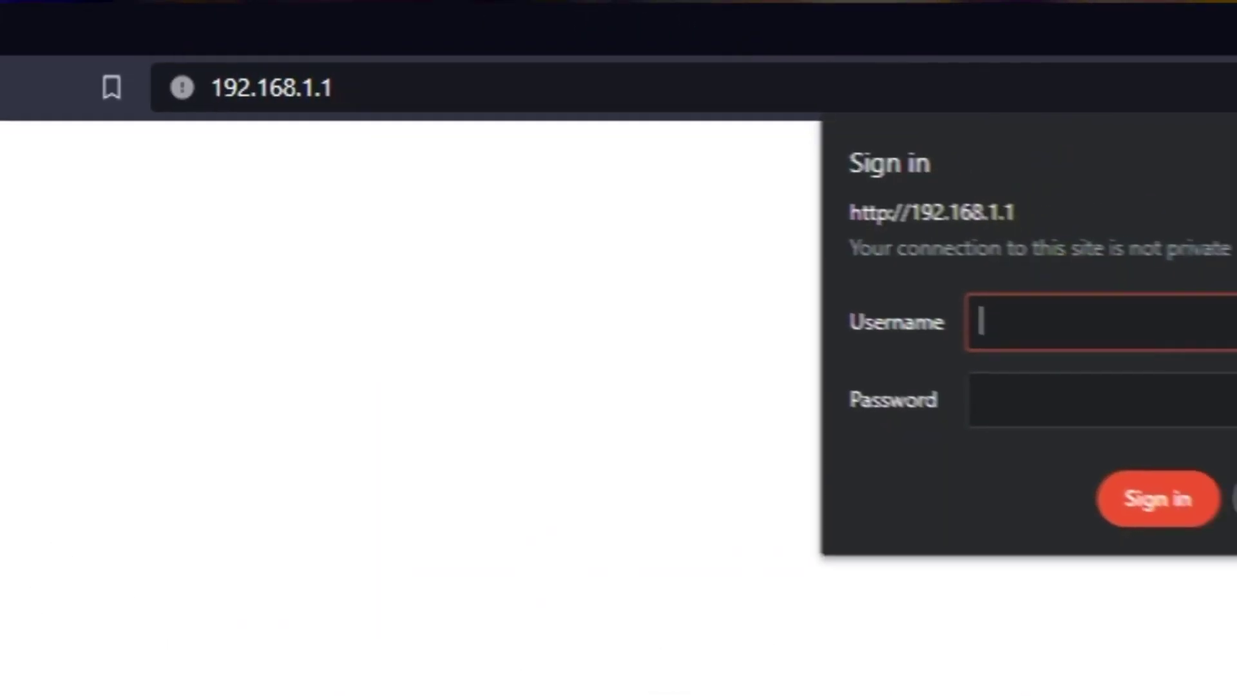
- Sign in as admin with the router password
text(admin)
key(Tab)
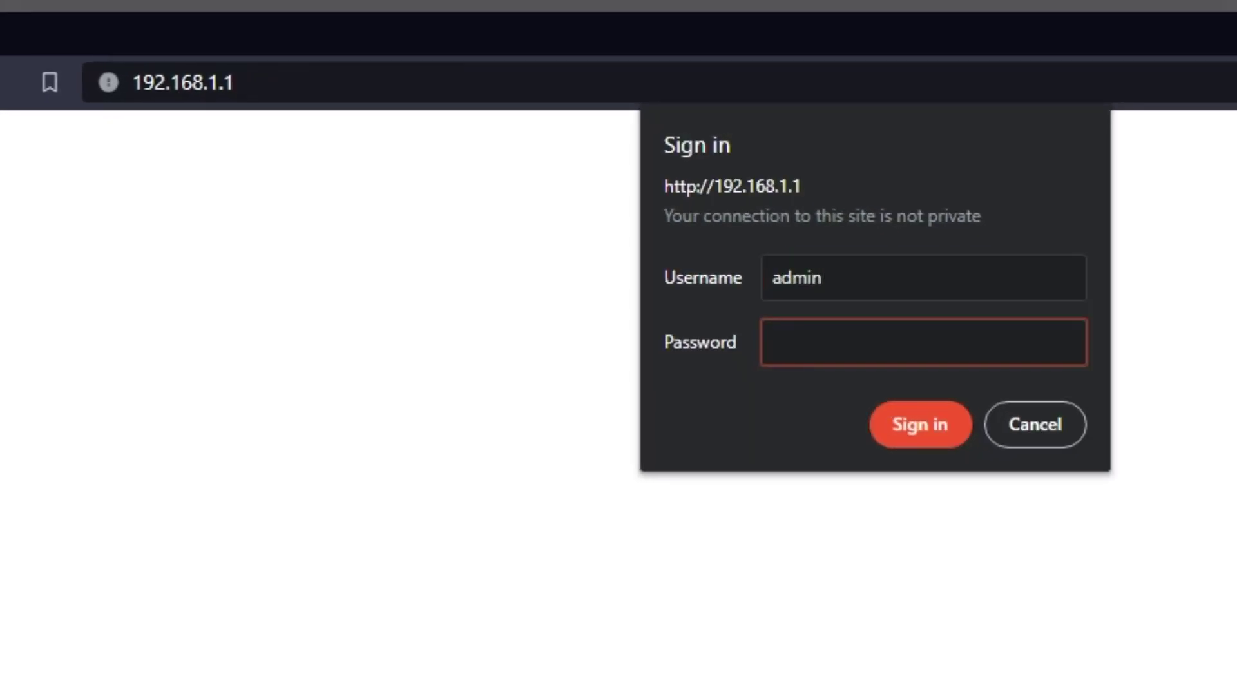
text(password)
text(1)
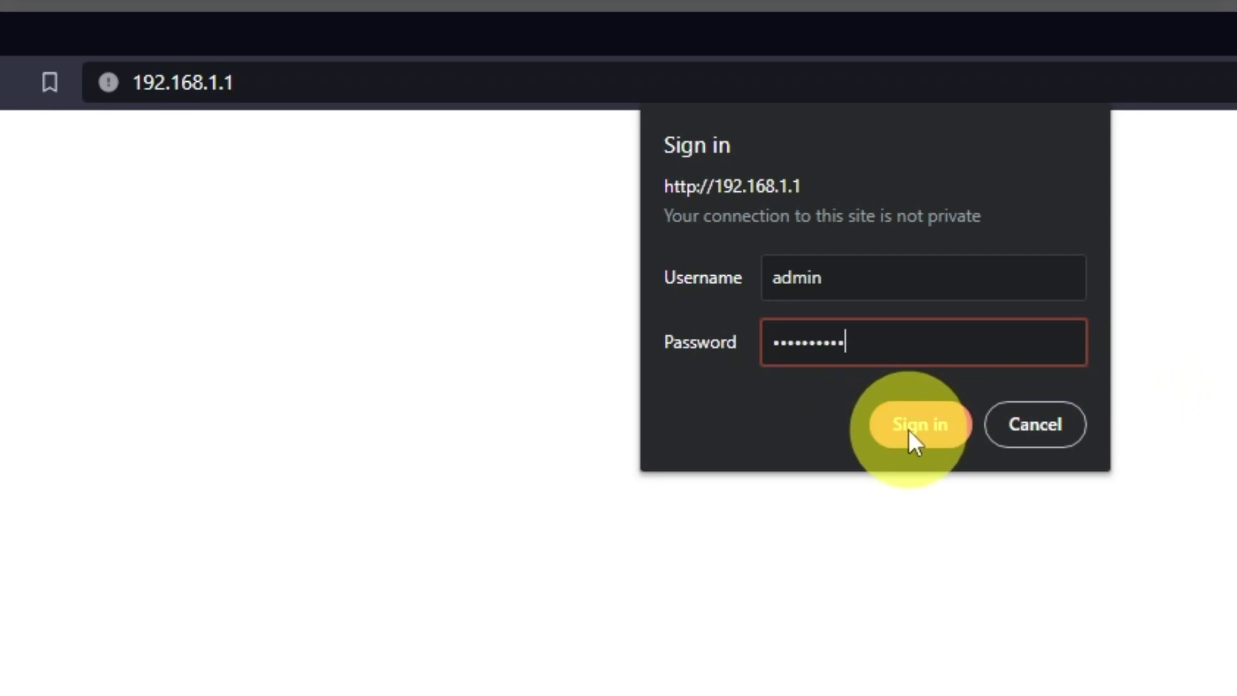
click(907, 427)
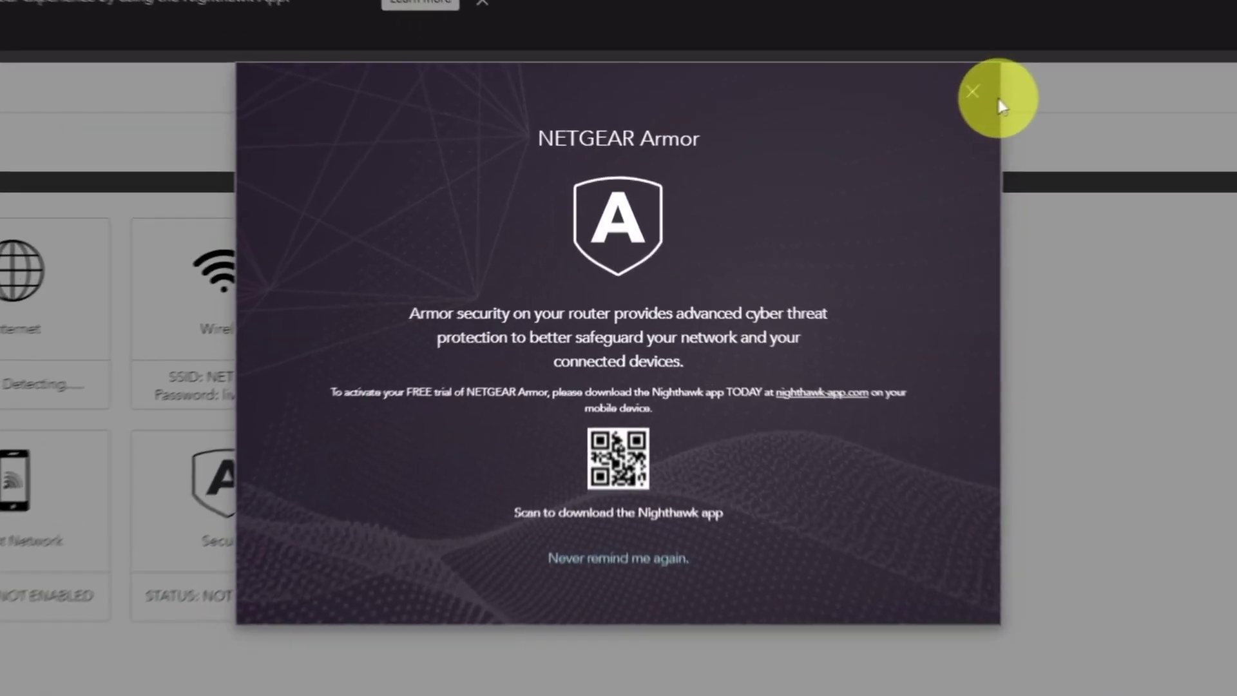
- Dismiss the NETGEAR Armor pop-up and check the dashboard's GOOD internet status
click(976, 91)
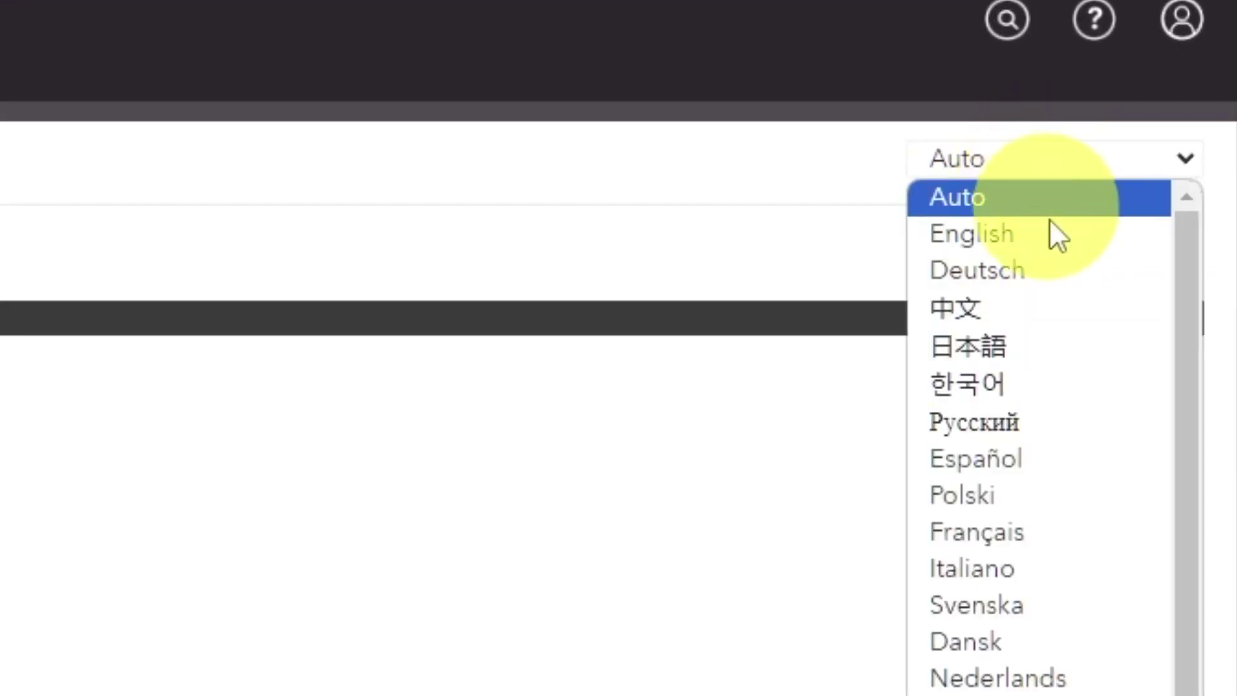
scroll(1046, 462, down, 2)
scroll(1032, 599, up, 2)
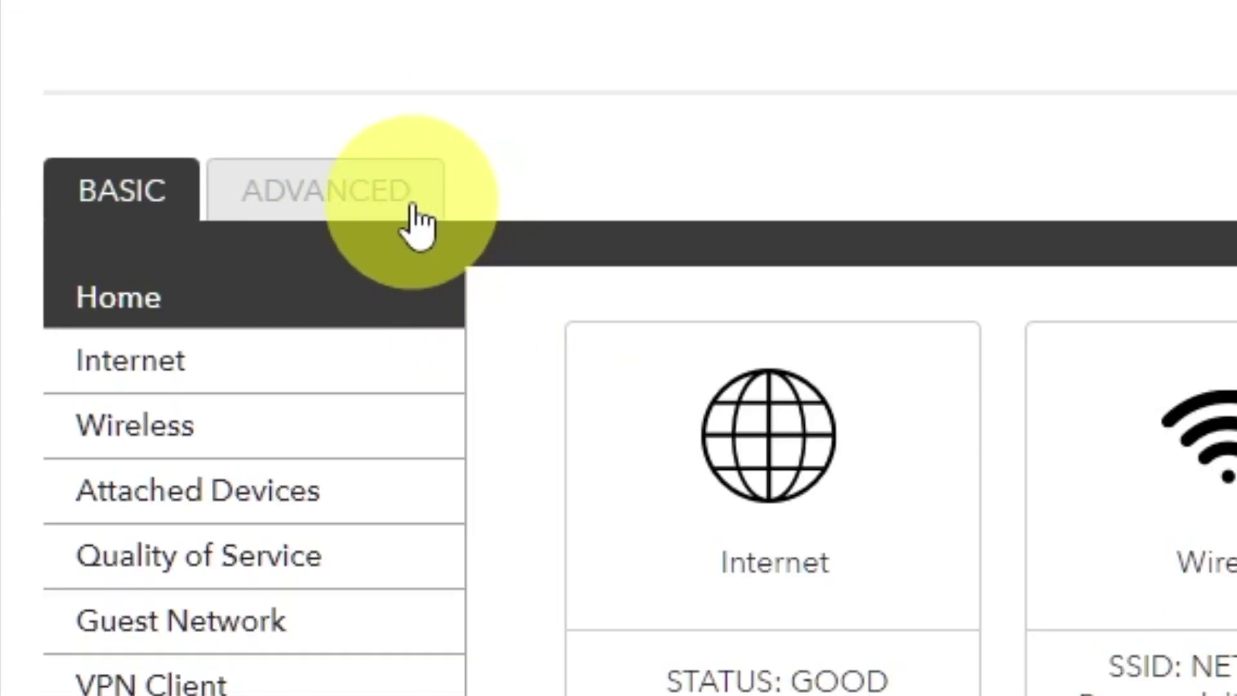
- In the Setup Wizard, choose to configure the router yourself and continue to Internet Setup
click(417, 226)
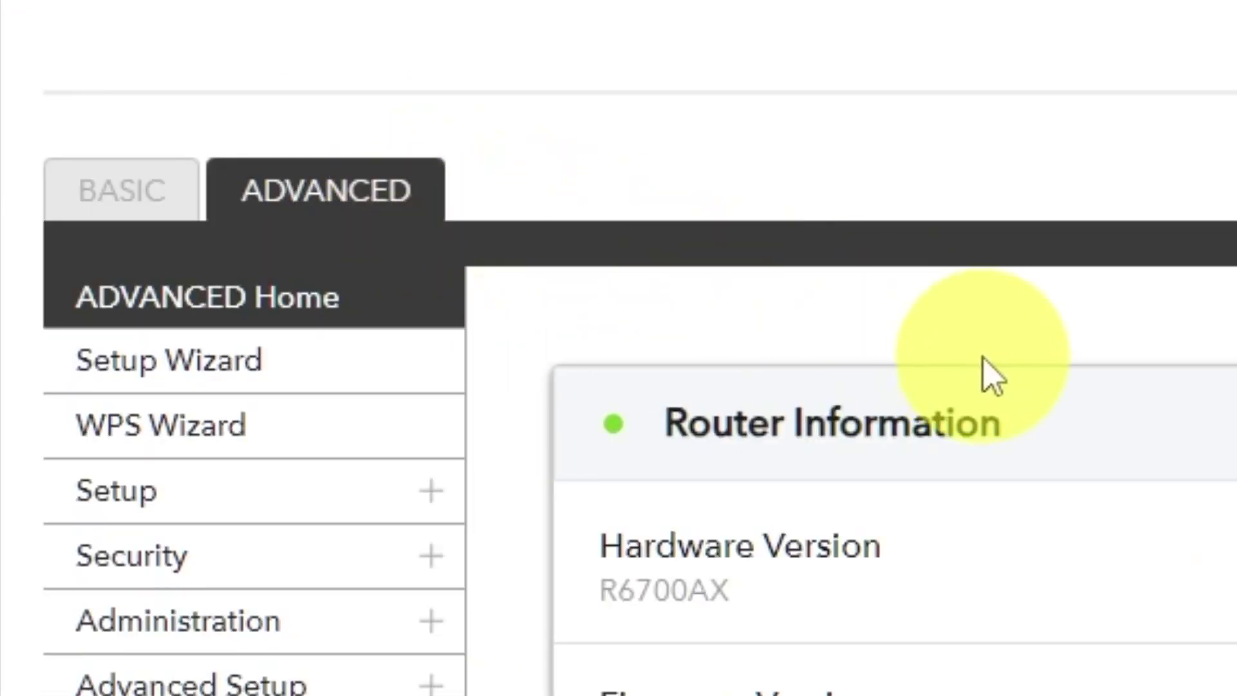
click(337, 381)
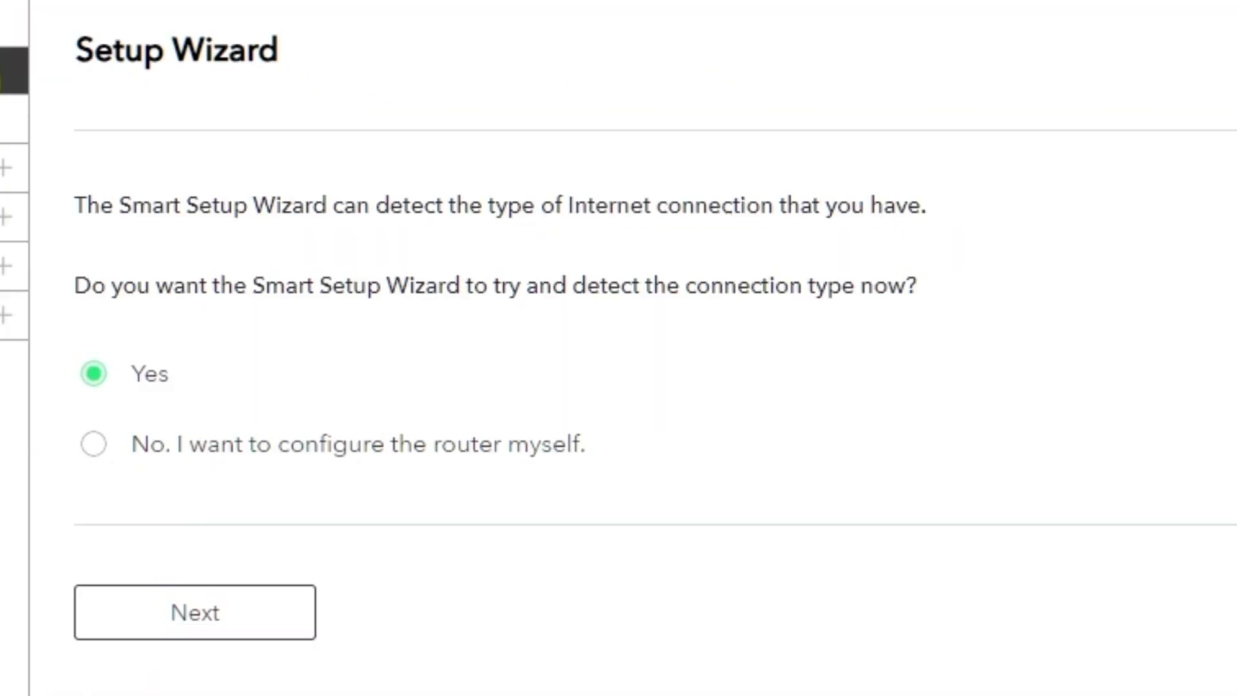
click(93, 448)
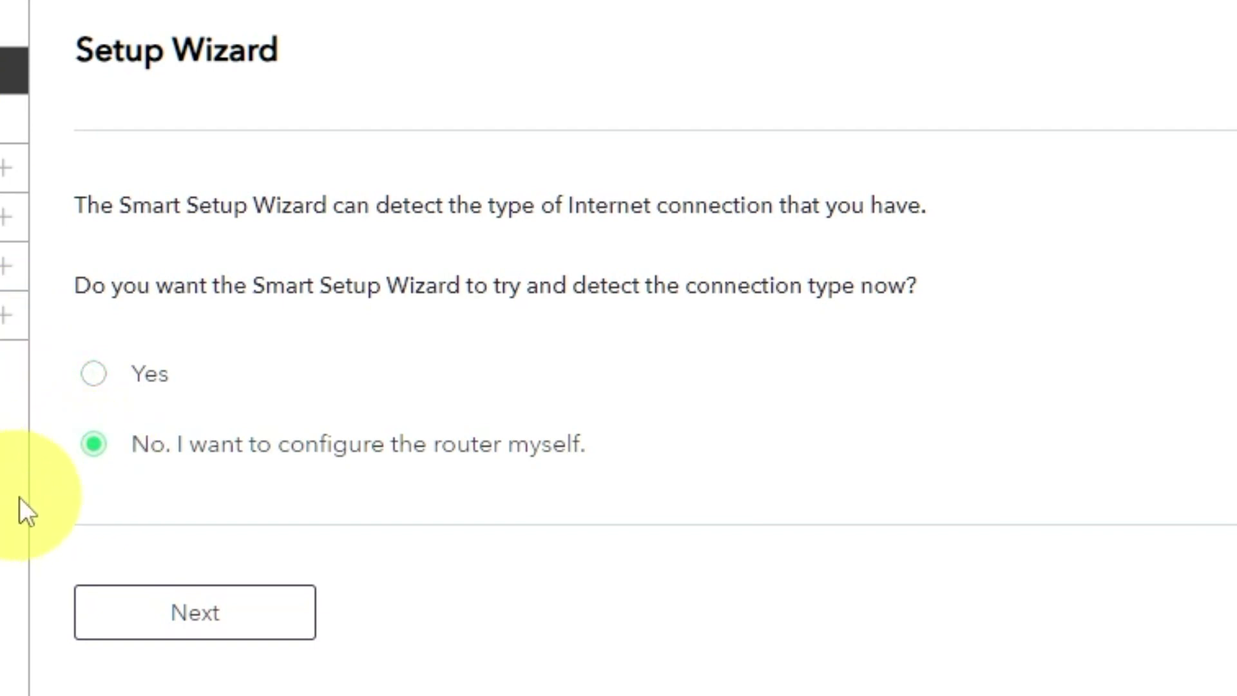
click(226, 623)
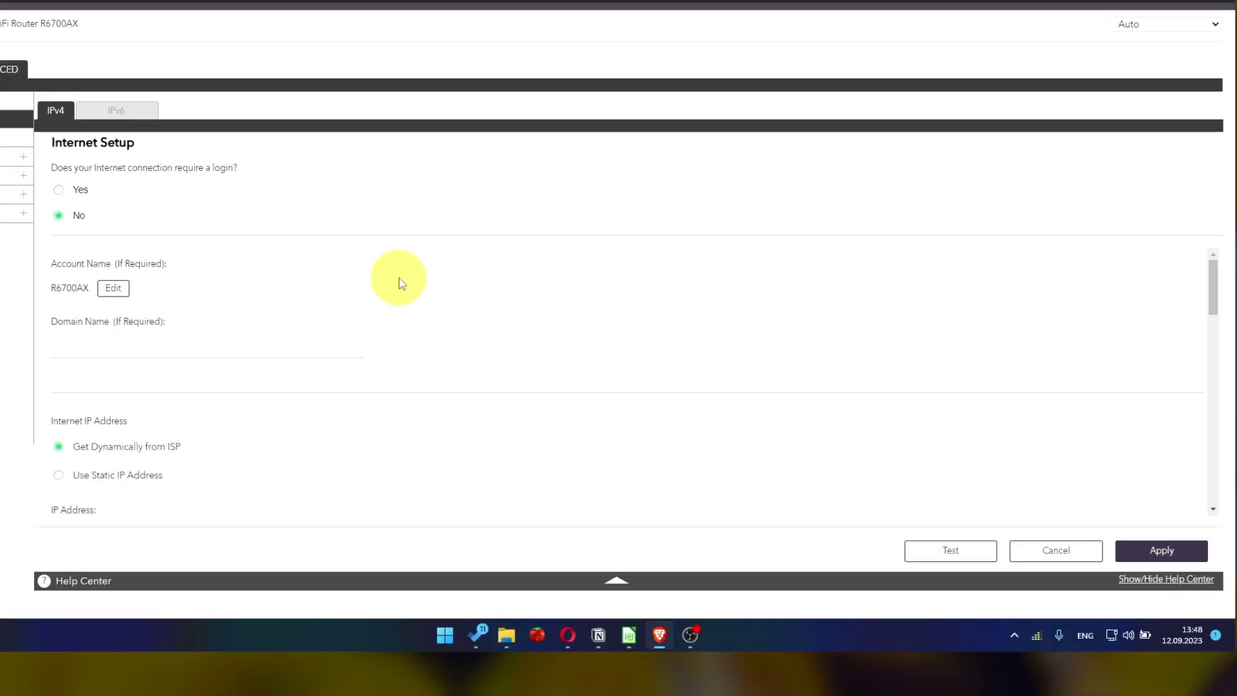
- Set the DNS Address to 'Get Automatically from ISP' and apply the Internet Setup settings
scroll(399, 277, down, 2)
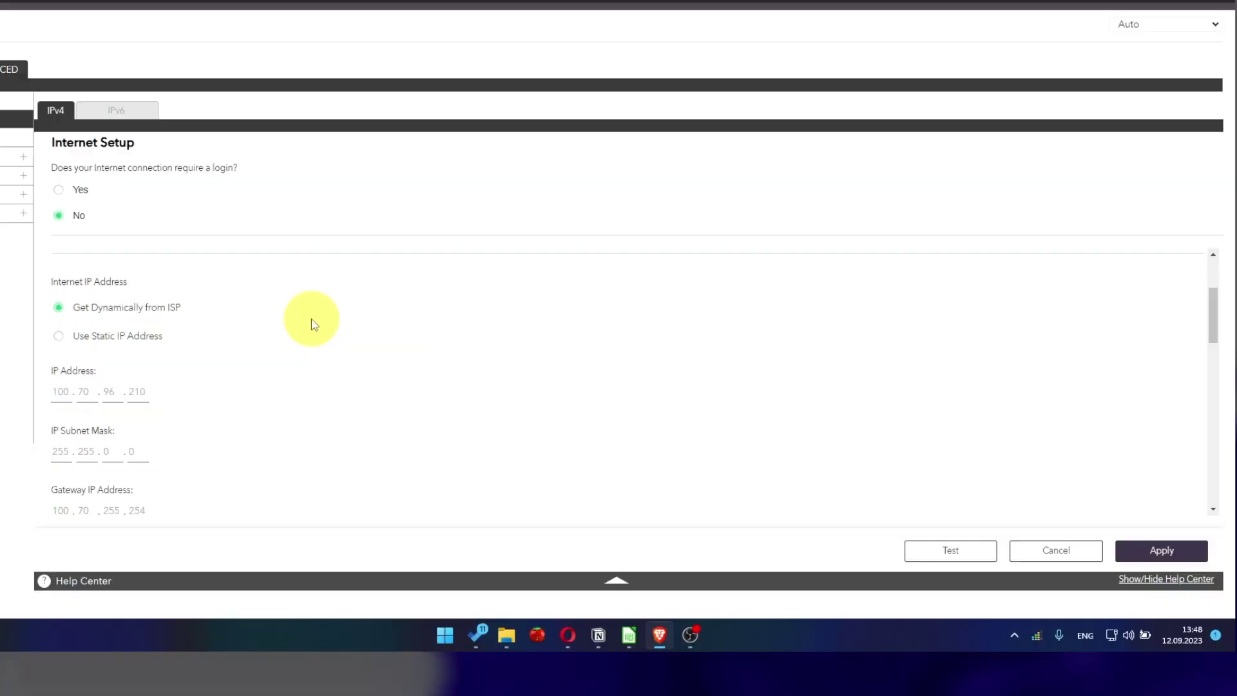
scroll(314, 323, down, 4)
scroll(318, 323, down, 1)
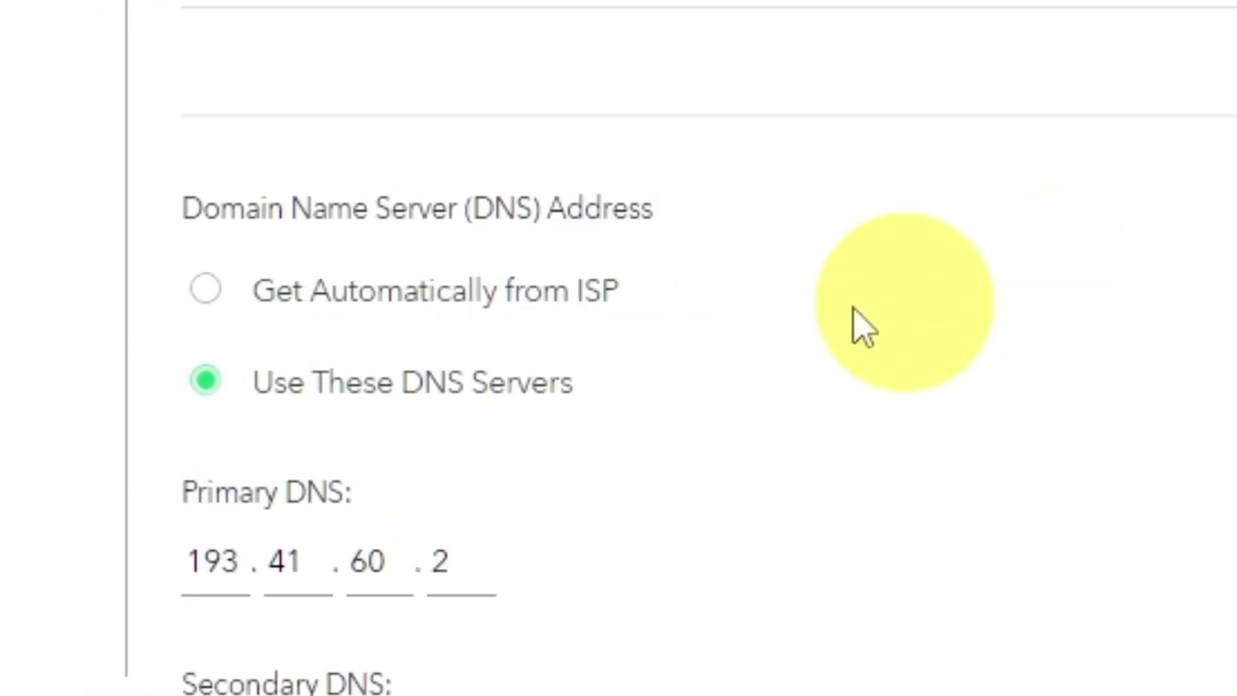
click(205, 291)
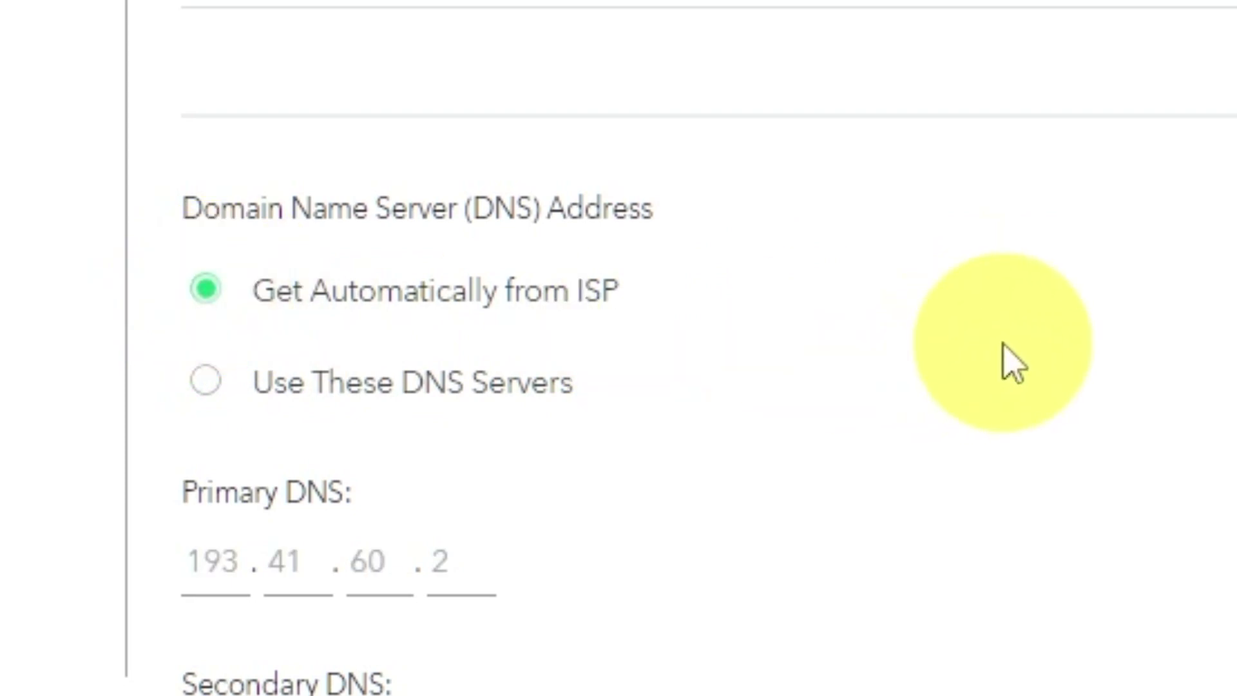
scroll(1008, 367, down, 2)
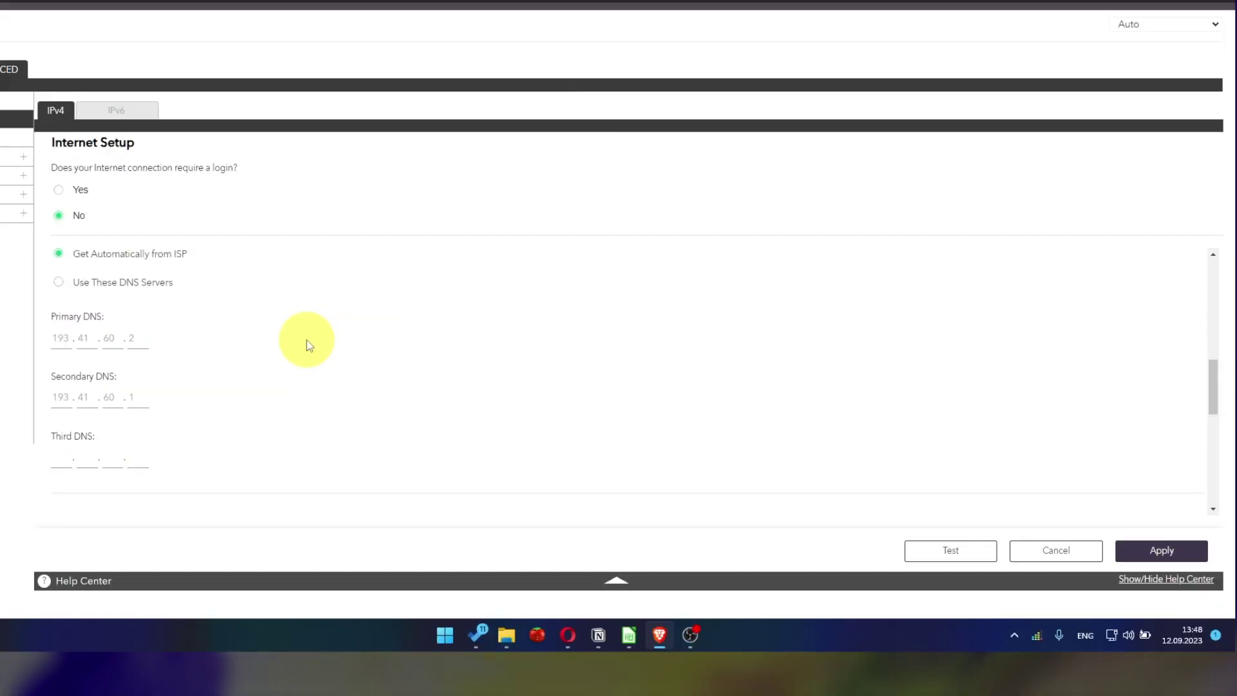
scroll(307, 345, down, 2)
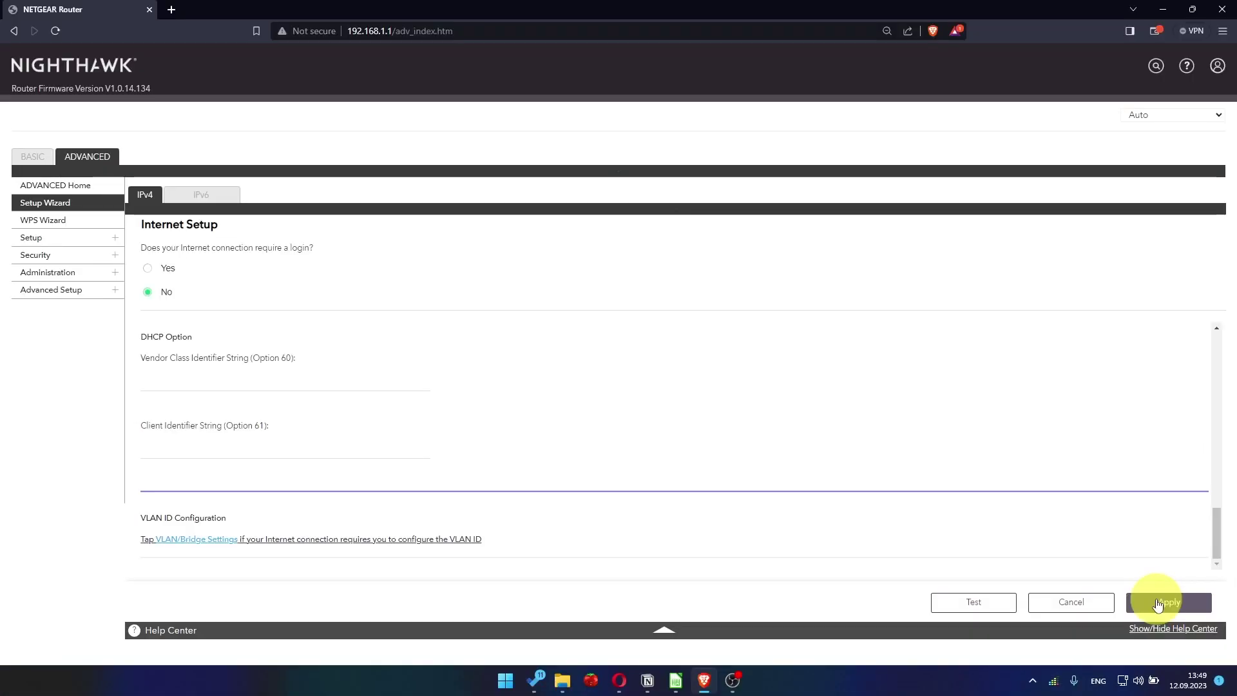
click(1157, 602)
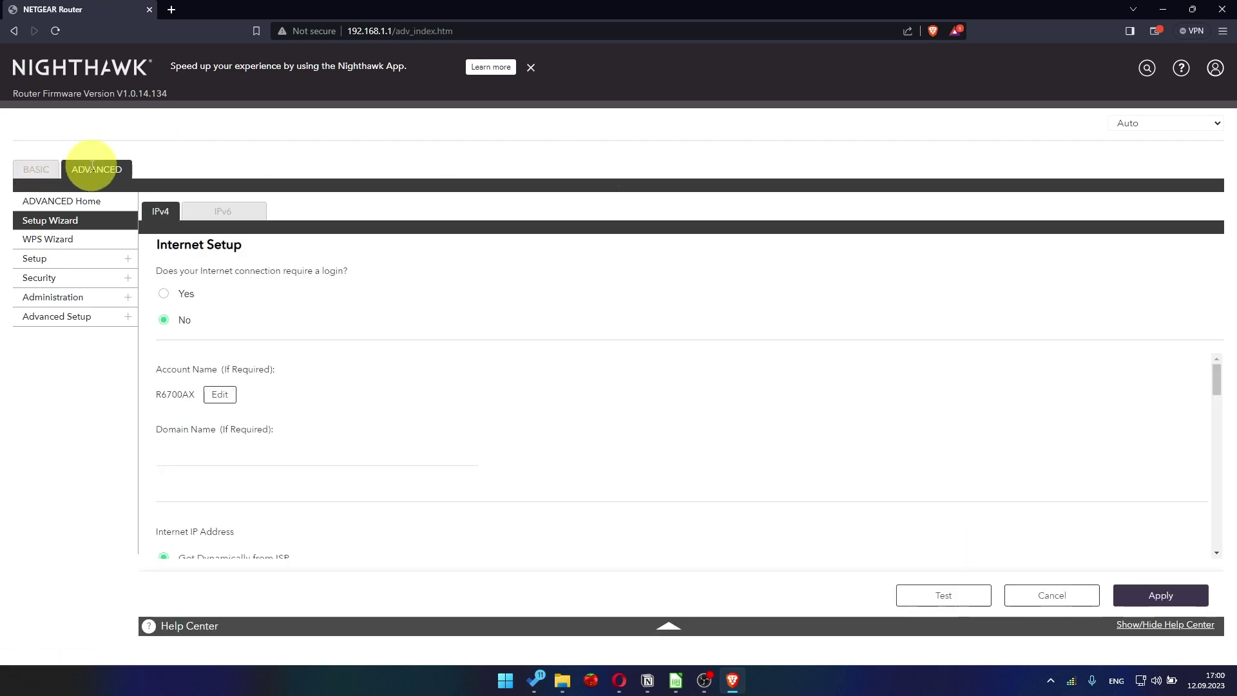
- Sign back in as admin when opening the ADVANCED settings
click(92, 166)
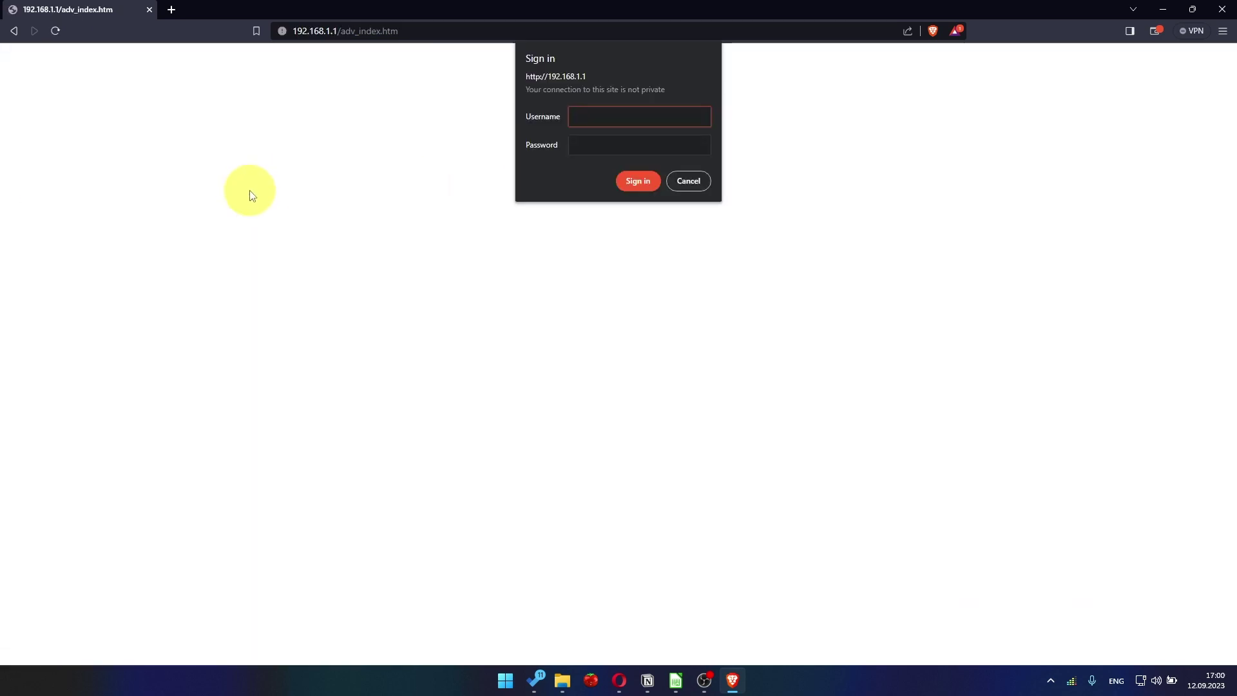
text(admi)
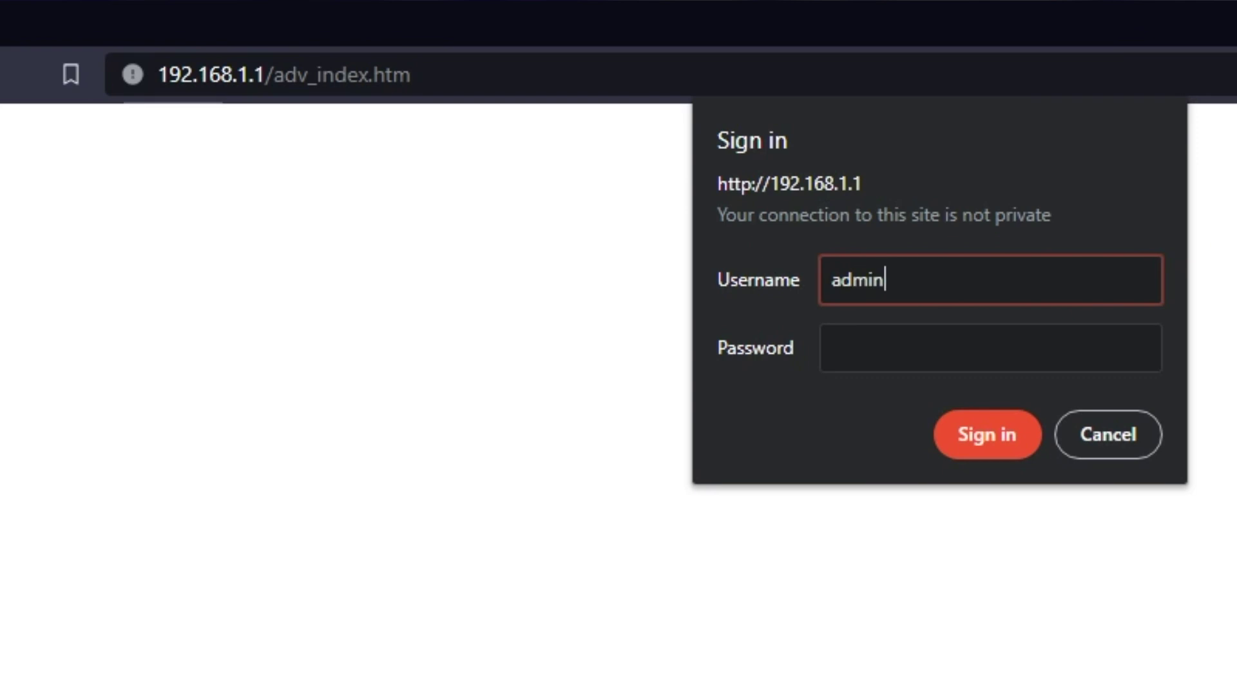
text(n)
click(1096, 353)
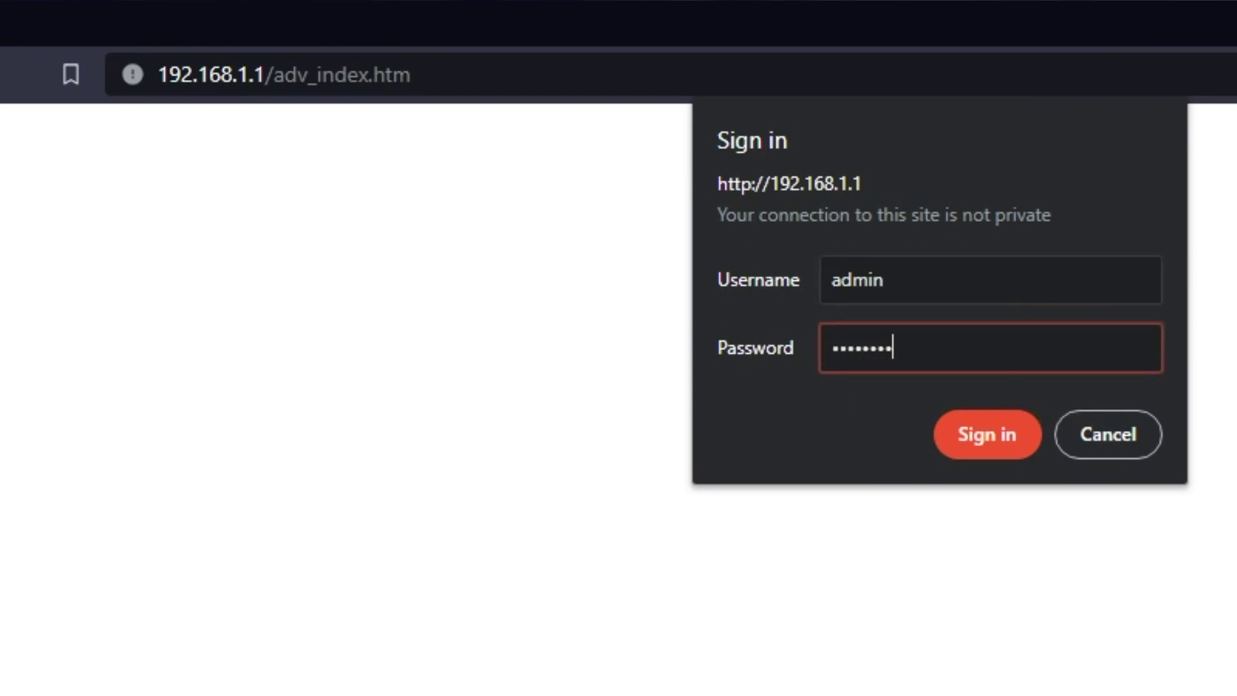
key(Return)
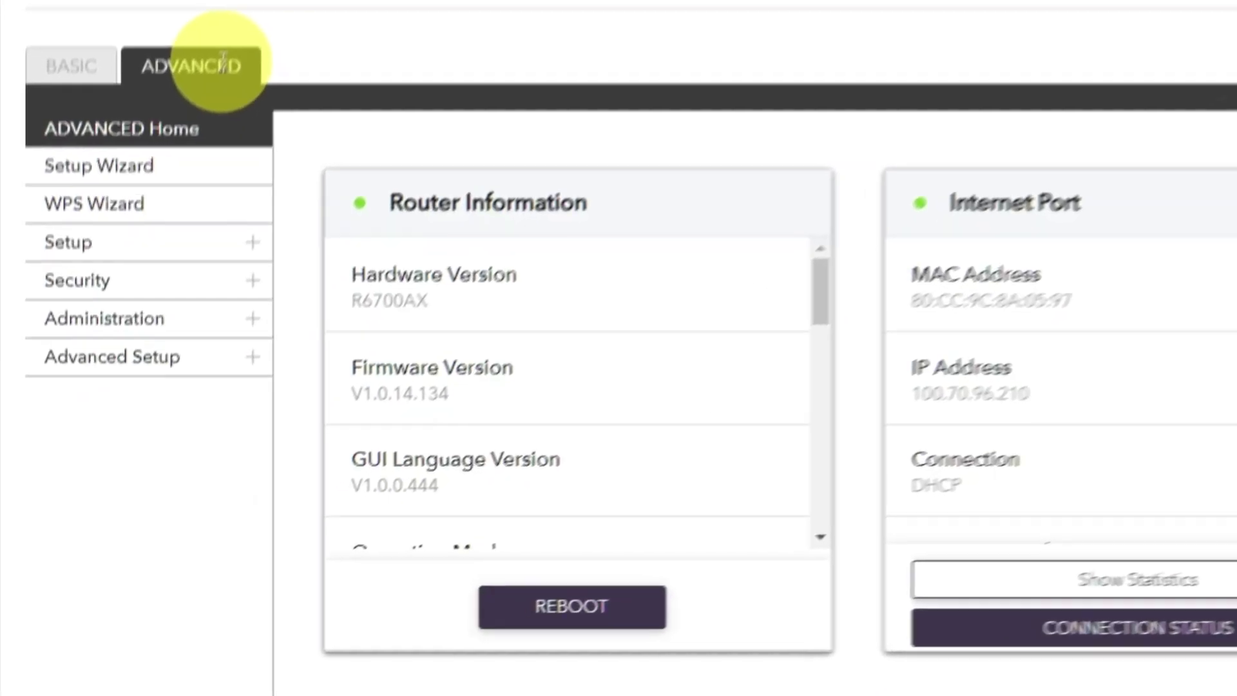
- Reboot the router from the ADVANCED Home dashboard and confirm with Yes
click(171, 257)
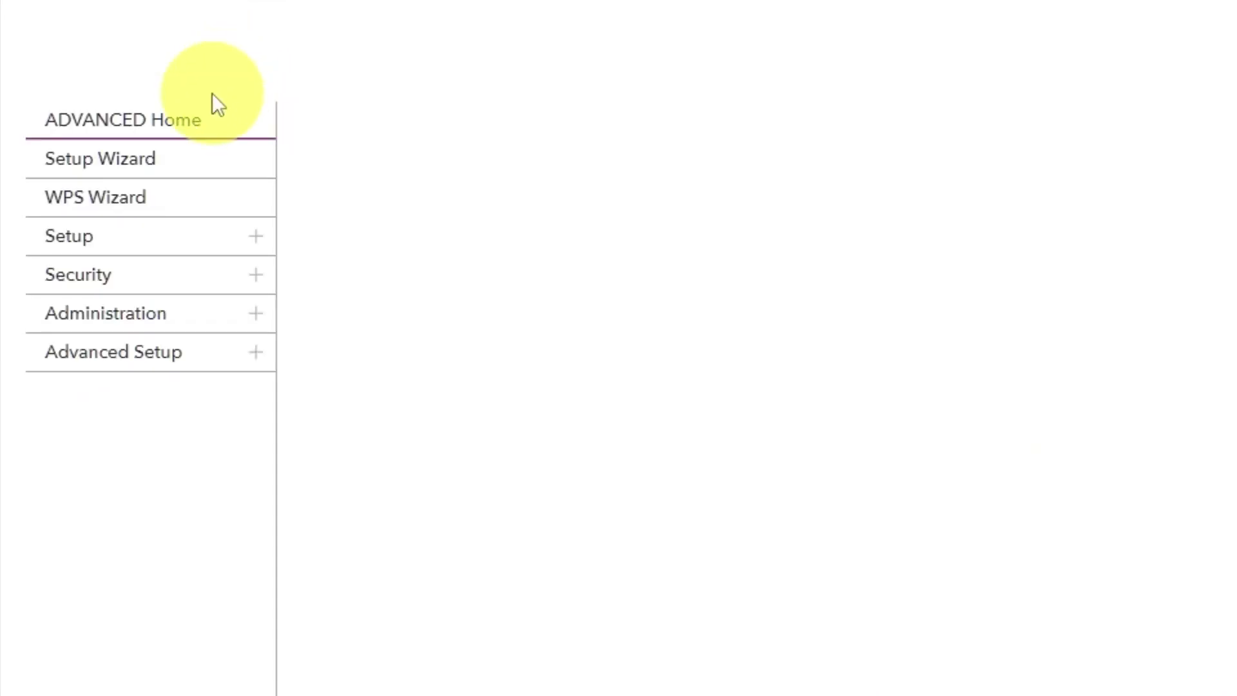
click(202, 134)
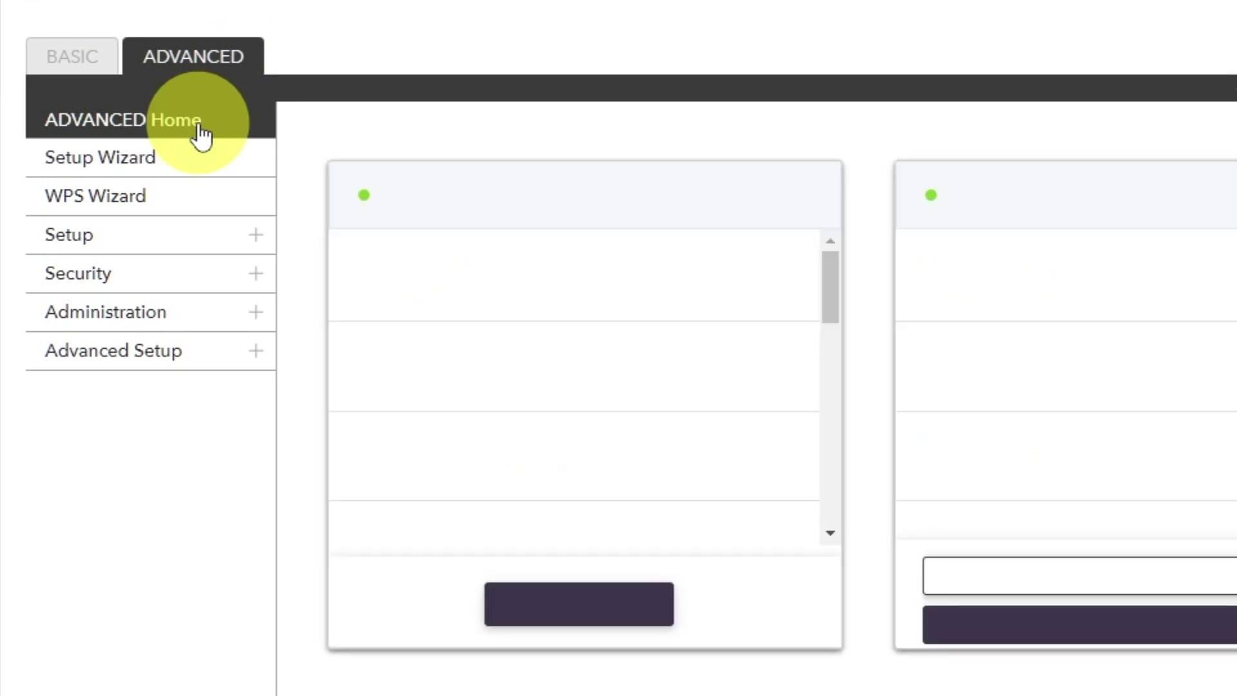
click(559, 599)
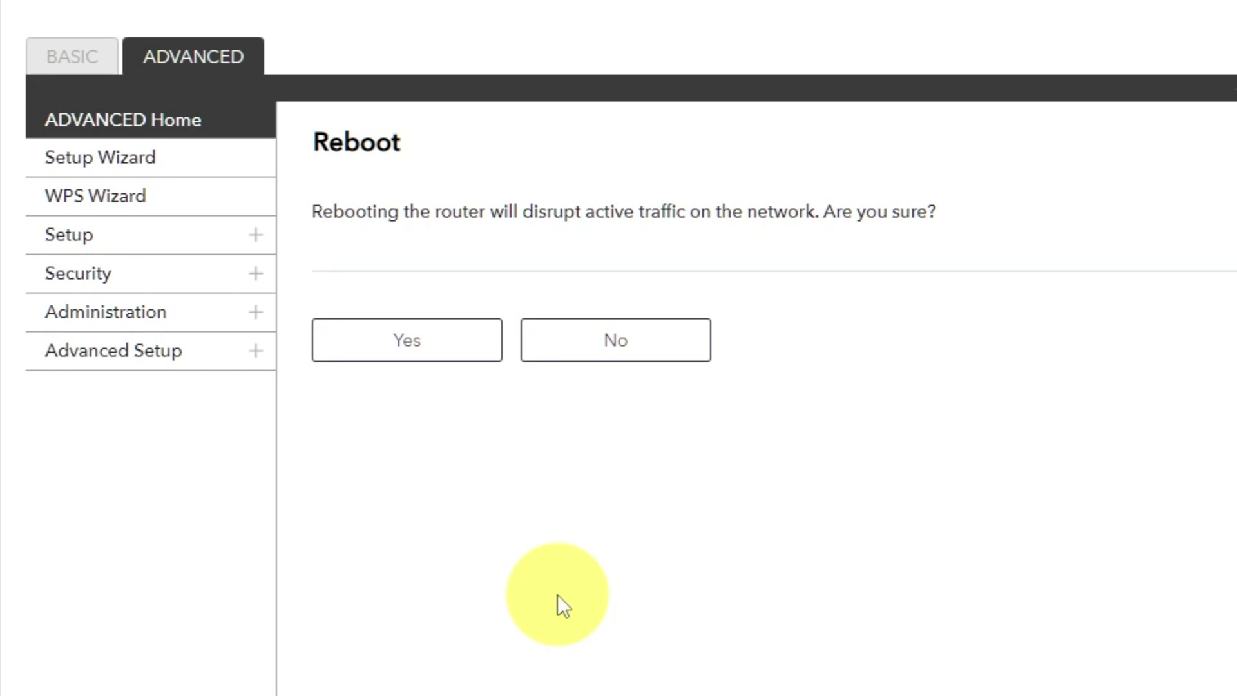
click(409, 348)
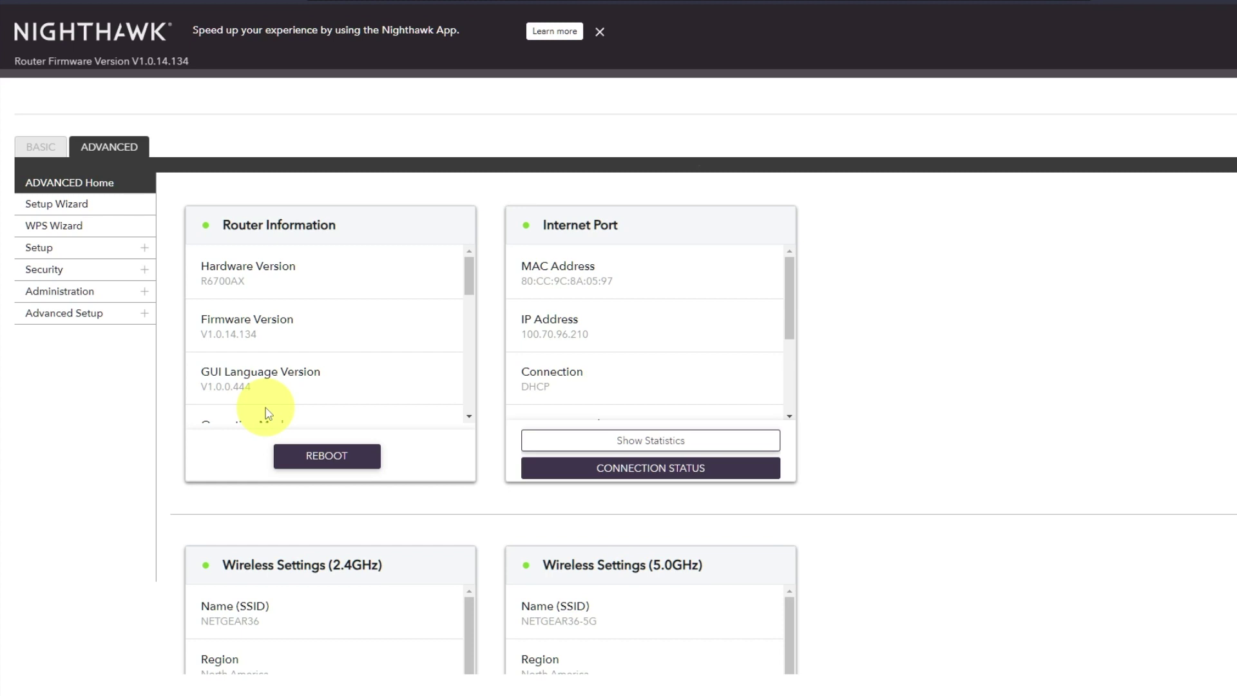
- In a new tab, search Google for 'youtube' to test the connection, which fails
click(172, 13)
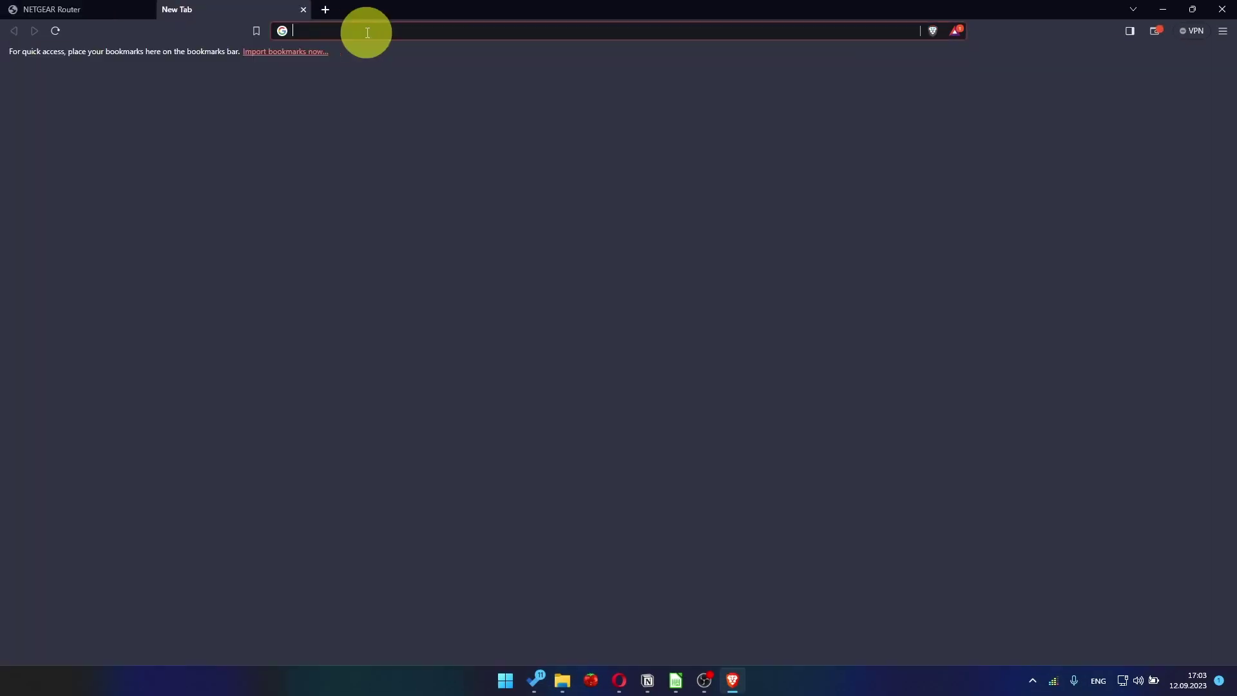
click(374, 33)
click(353, 56)
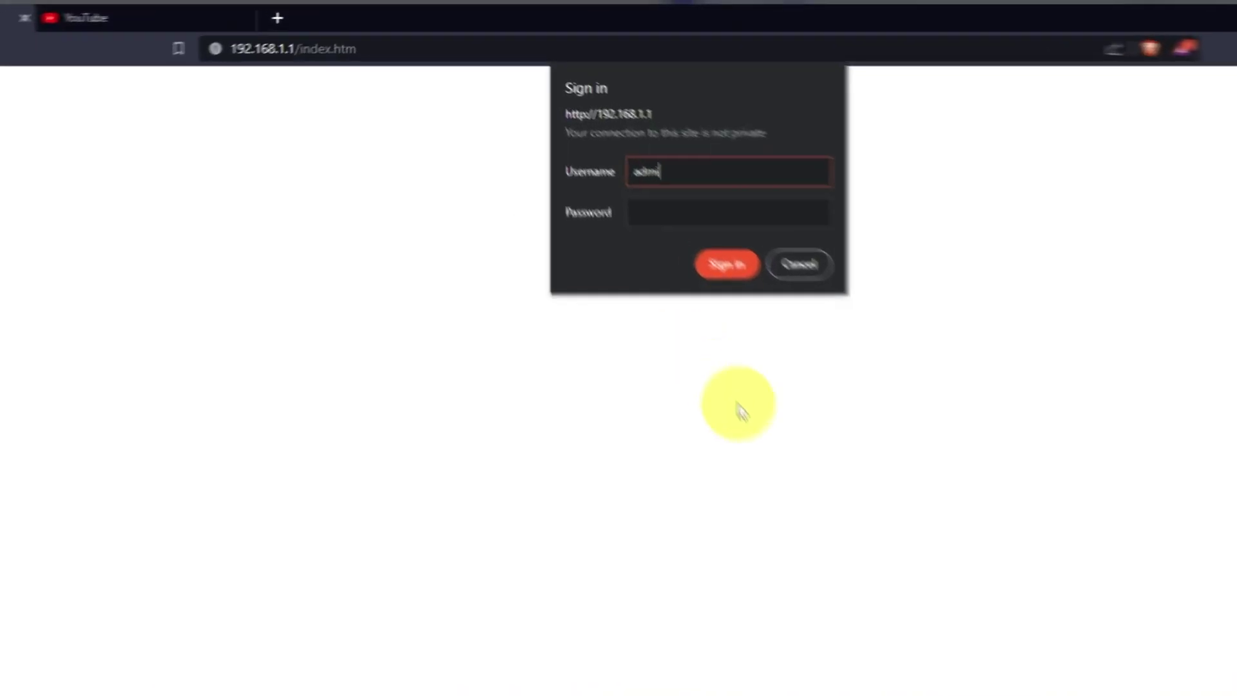
- Sign in to the router admin page at 192.168.1.1 with the admin password
key(Tab)
text(admi)
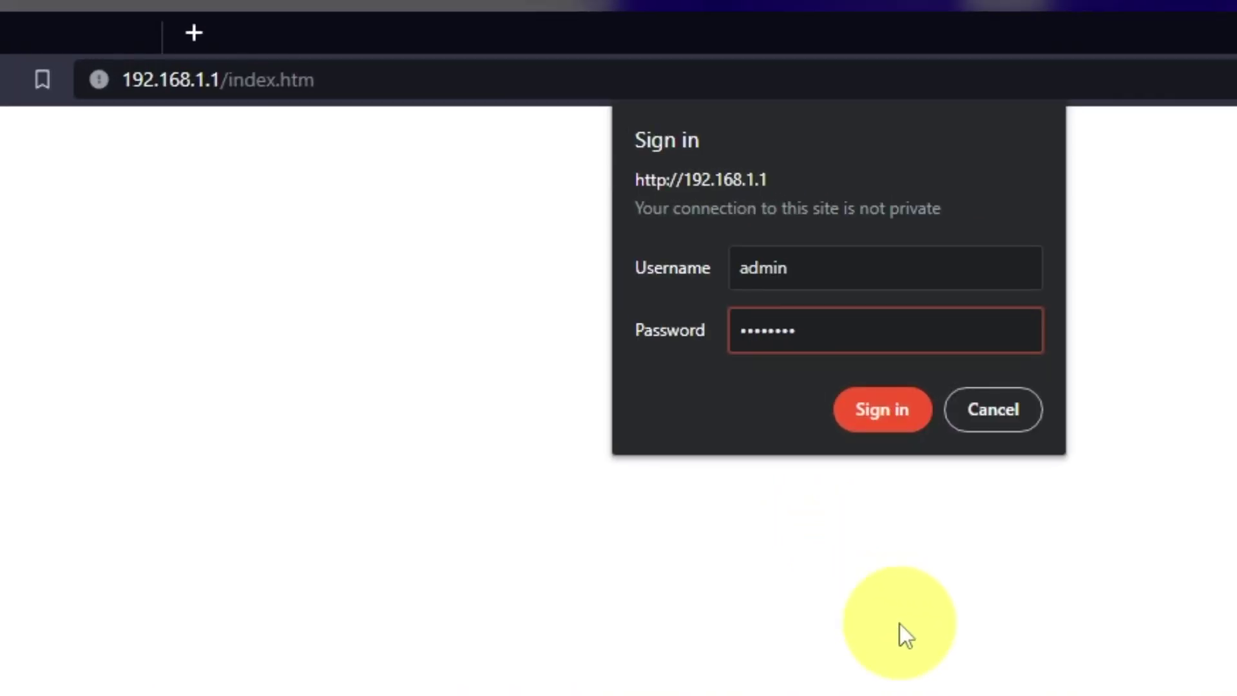
key(Return)
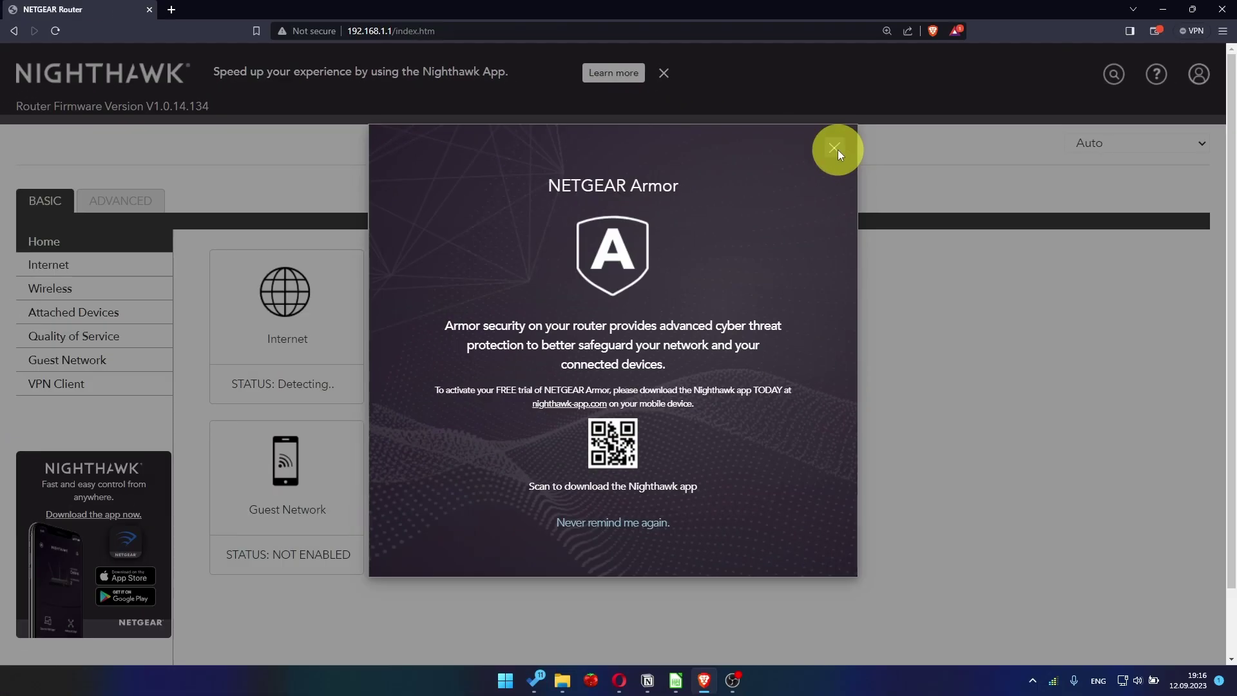
- Dismiss the Armor popup and set Router MAC Address to 'Use Computer MAC Address' (9c:2d:cd:30:46:d9), then apply
click(954, 193)
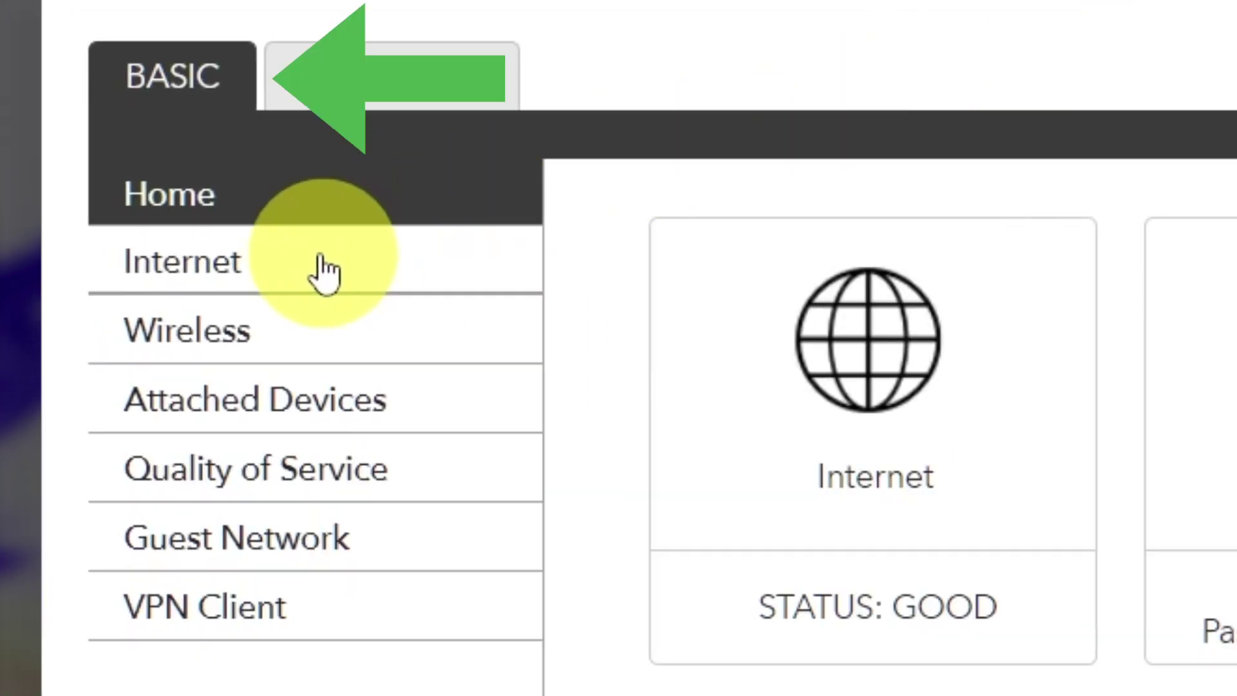
click(322, 271)
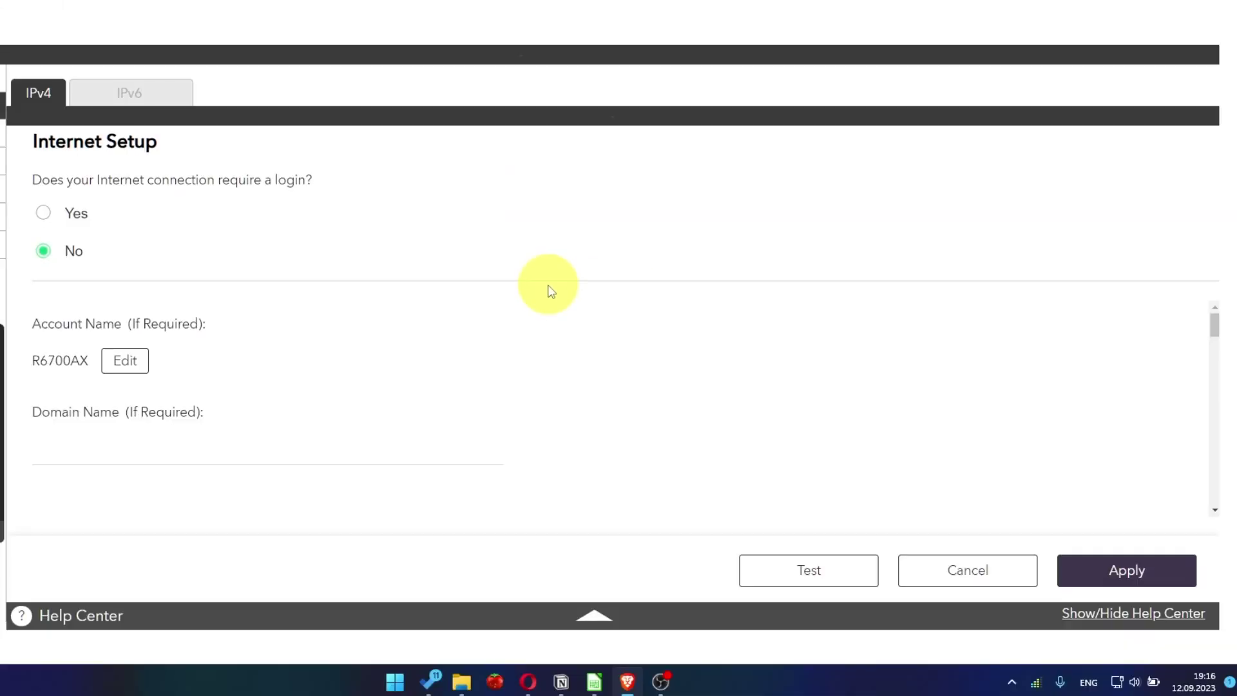
scroll(582, 406, down, 10)
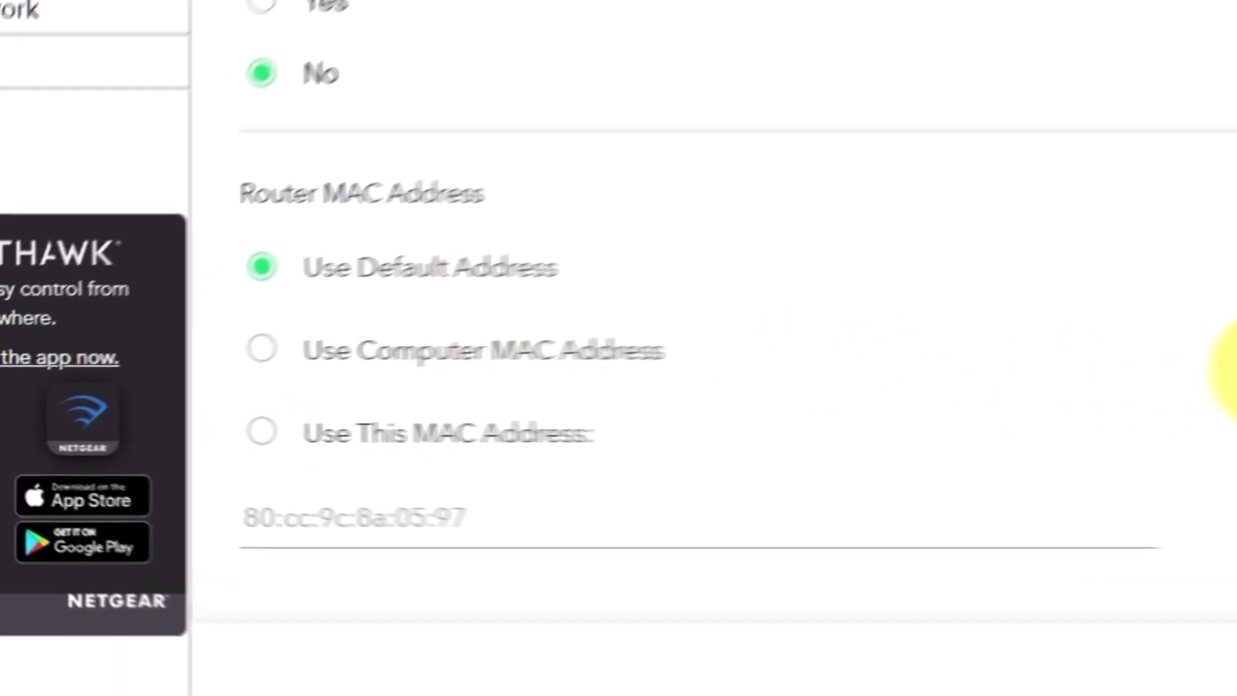
click(295, 341)
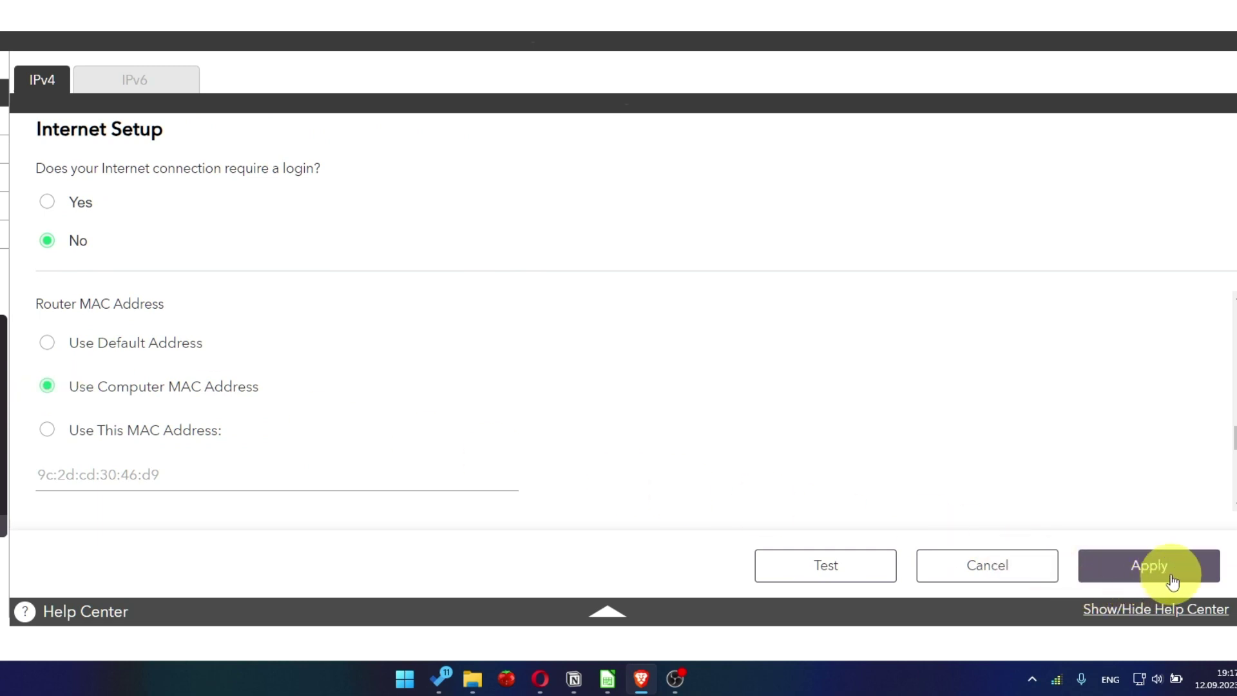
click(1171, 580)
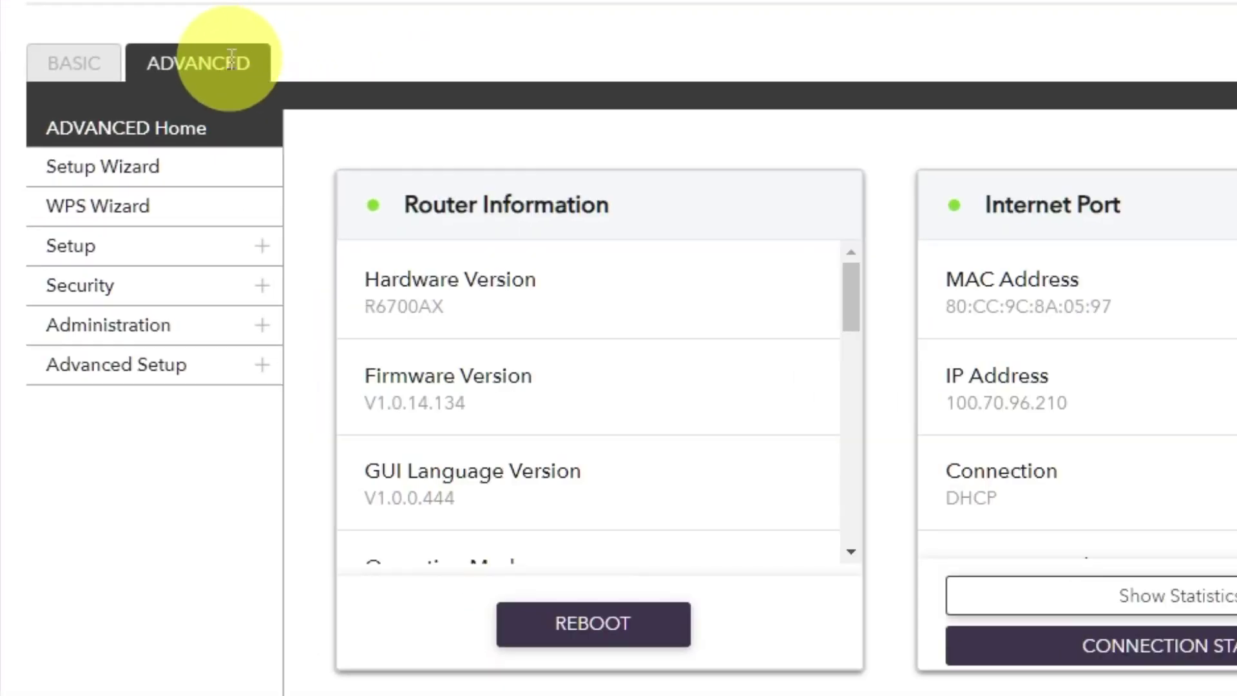
- Reboot the router from the Advanced Home dashboard, confirming with Yes
click(231, 60)
click(205, 138)
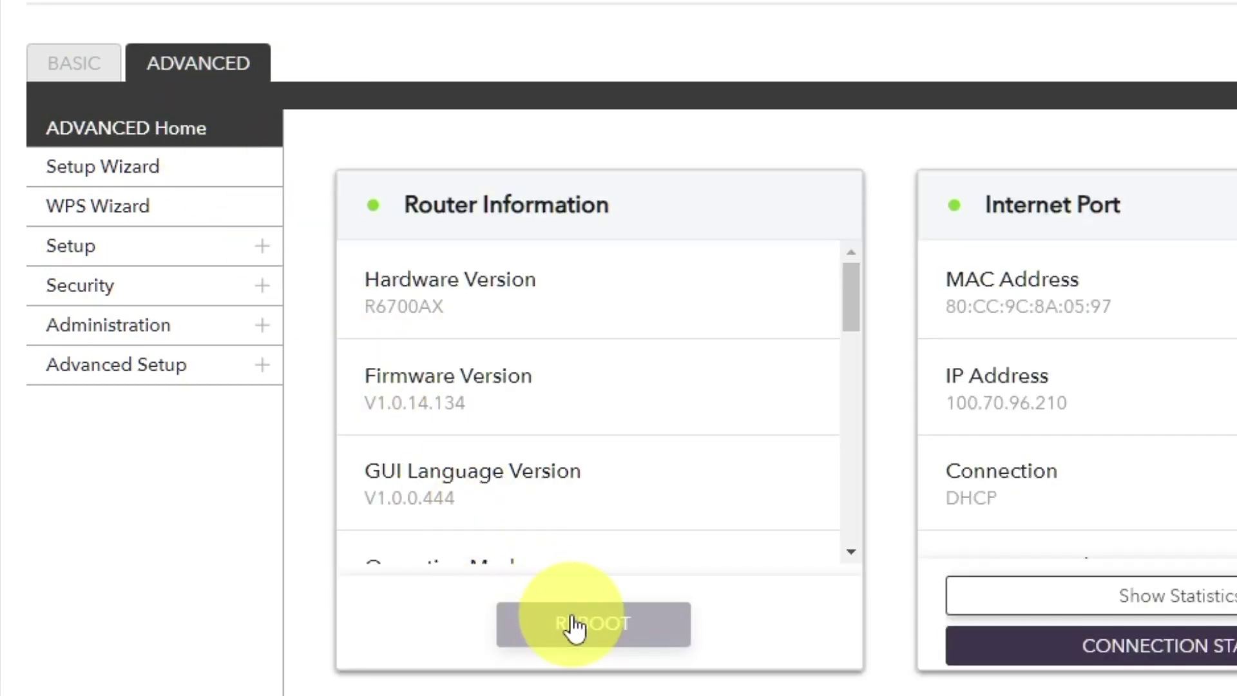
click(575, 624)
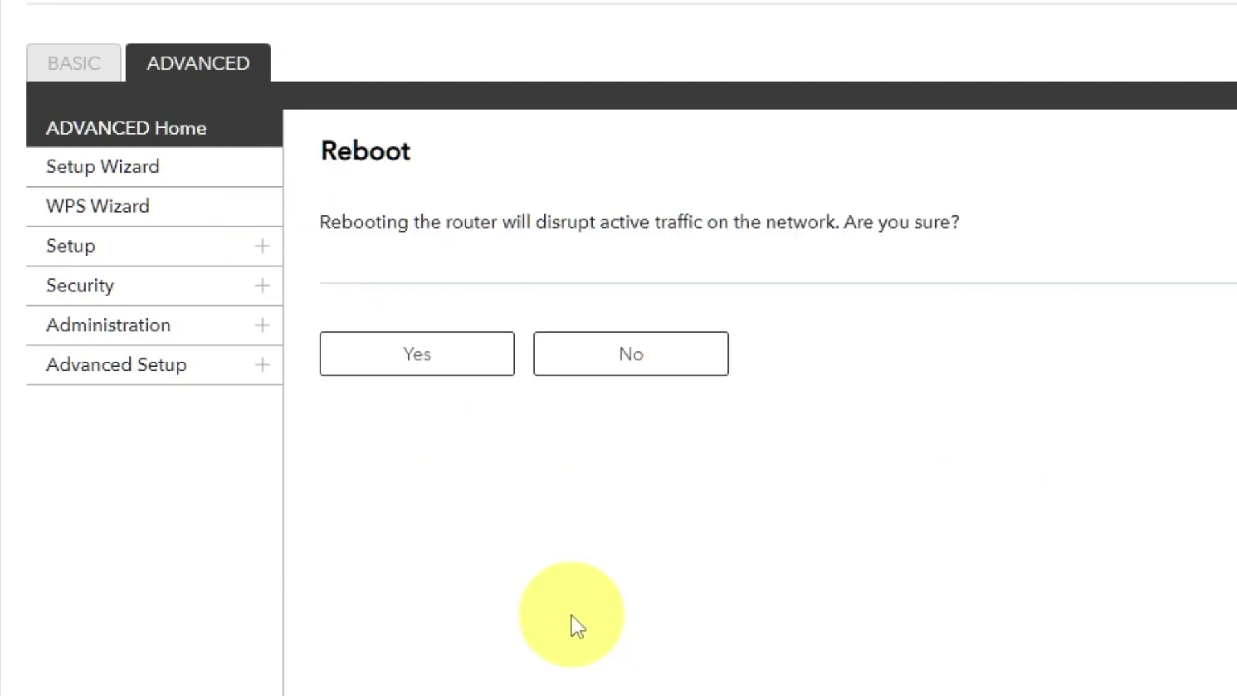
click(421, 359)
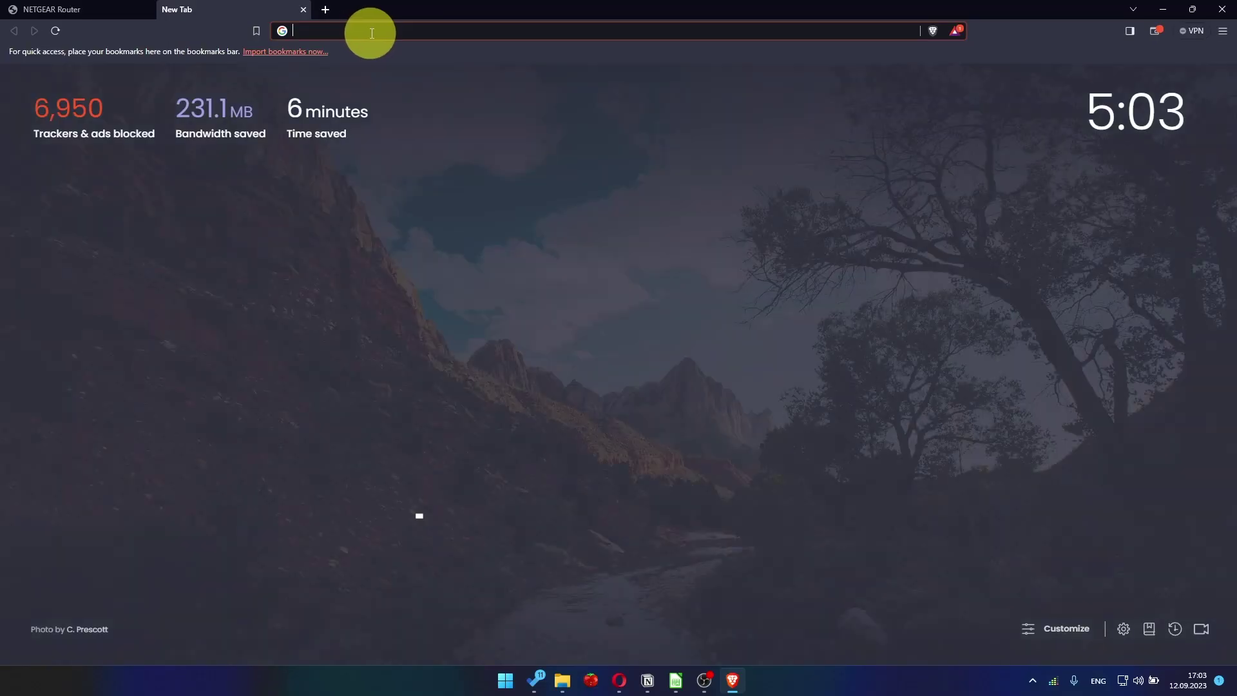
- Rerun the 'youtube' Google search in a new tab; results now load normally
click(375, 33)
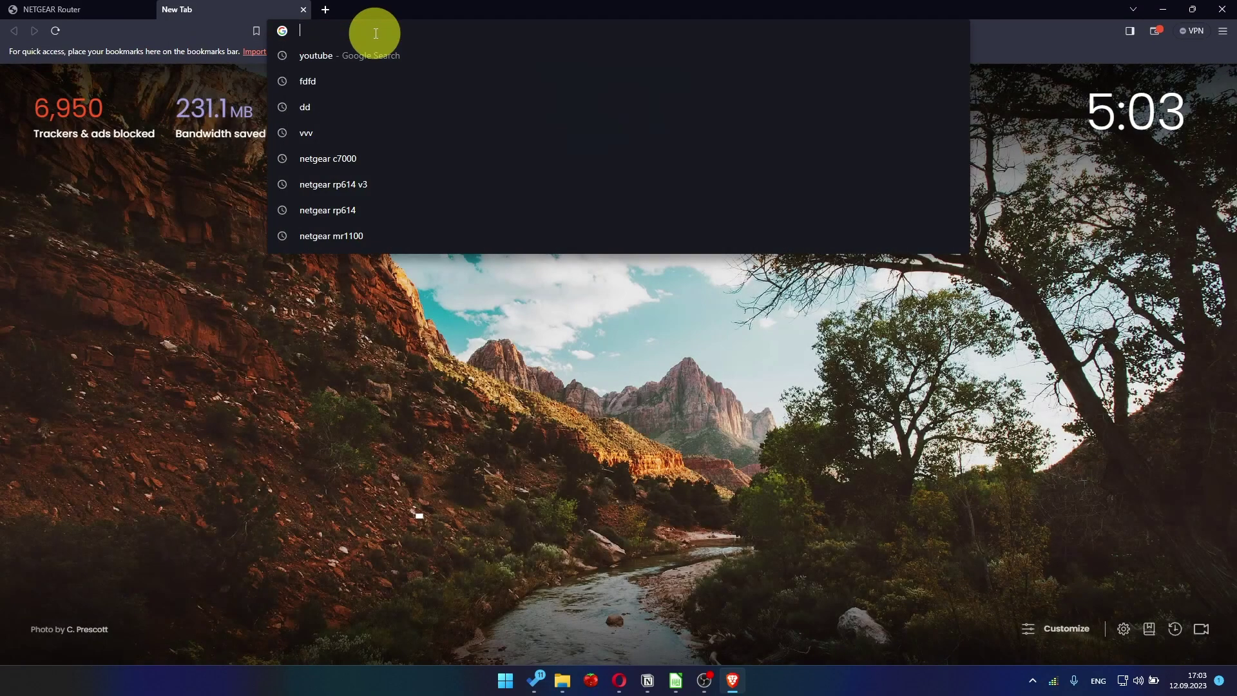
click(349, 57)
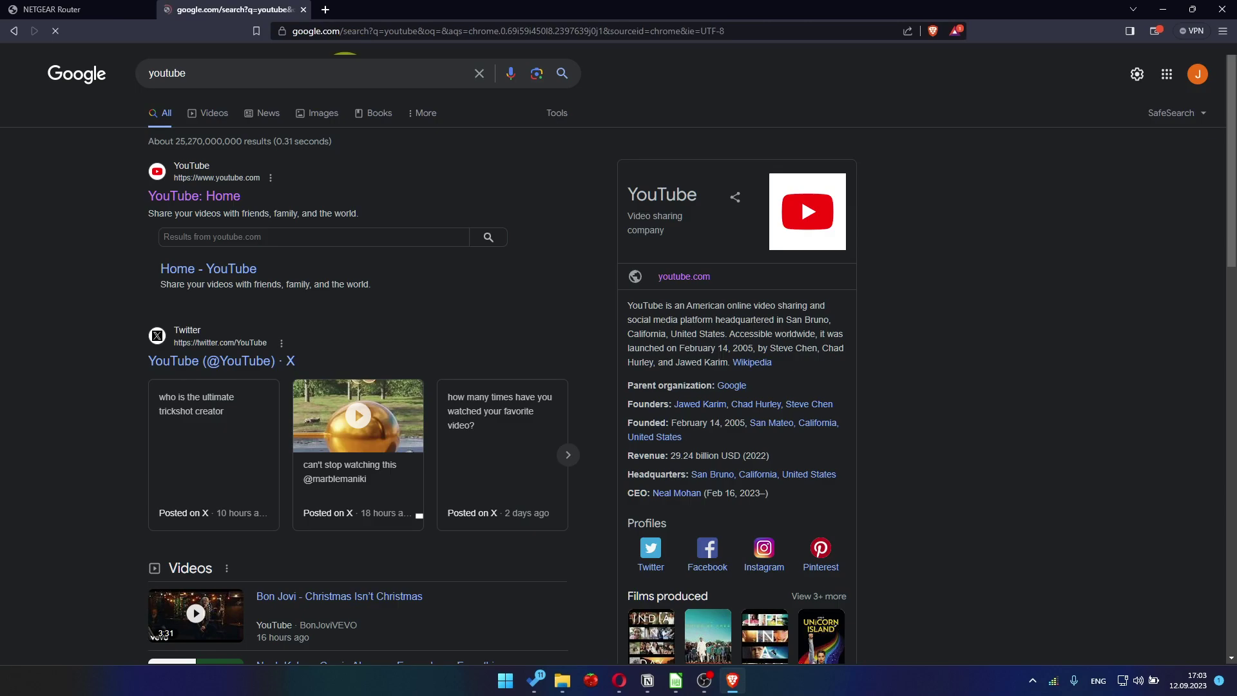